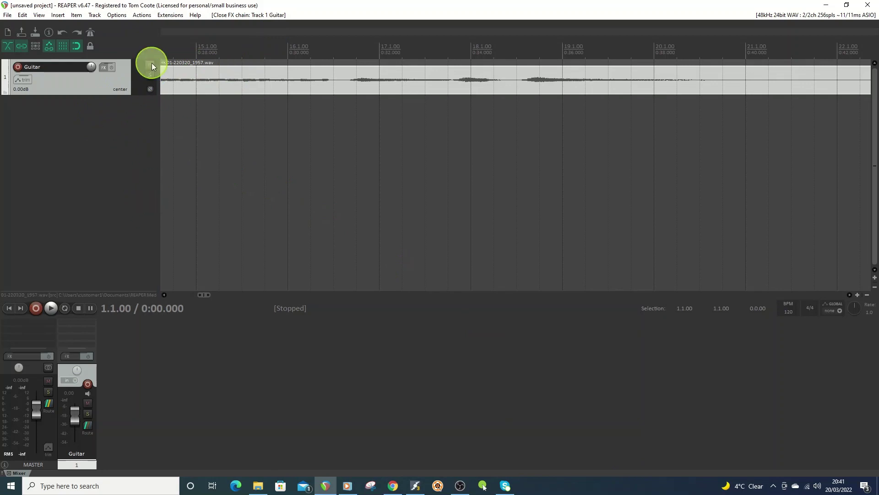
Time-select the whole guitar item, then play it back from the project start and stop.
{"action": "left_click", "coordinate": [166, 46]}
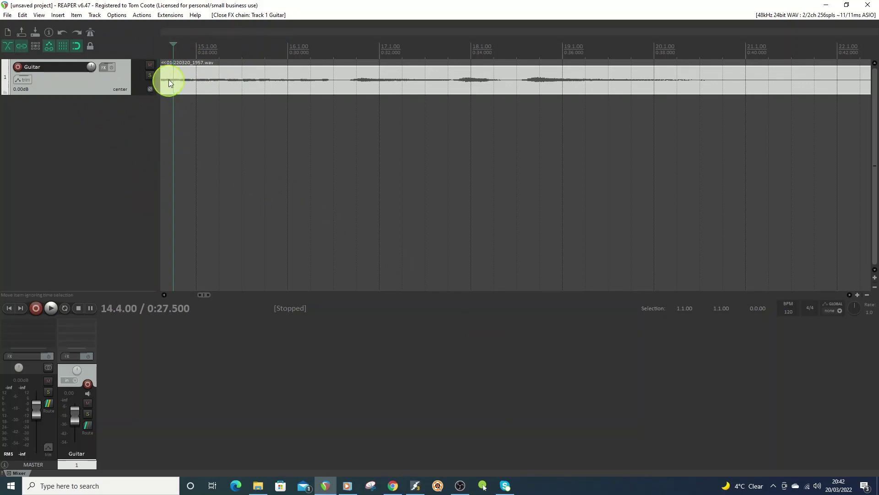
{"action": "double_click", "coordinate": [160, 59]}
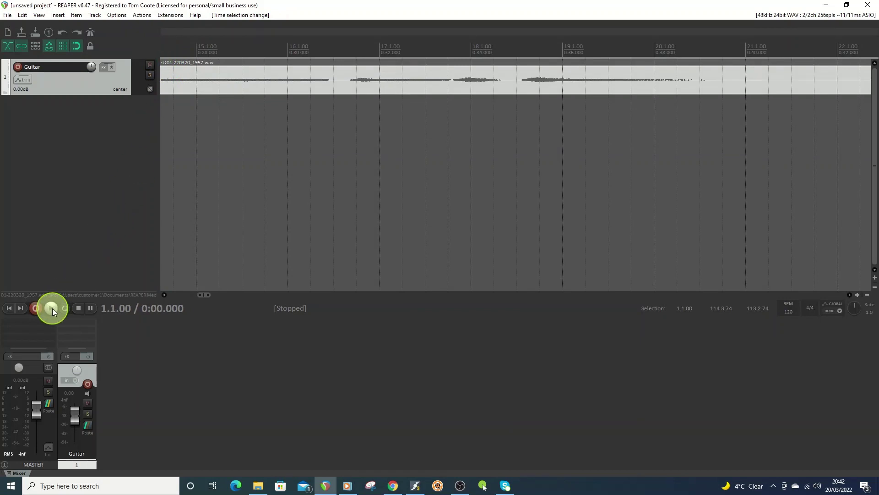
{"action": "left_click", "coordinate": [51, 309]}
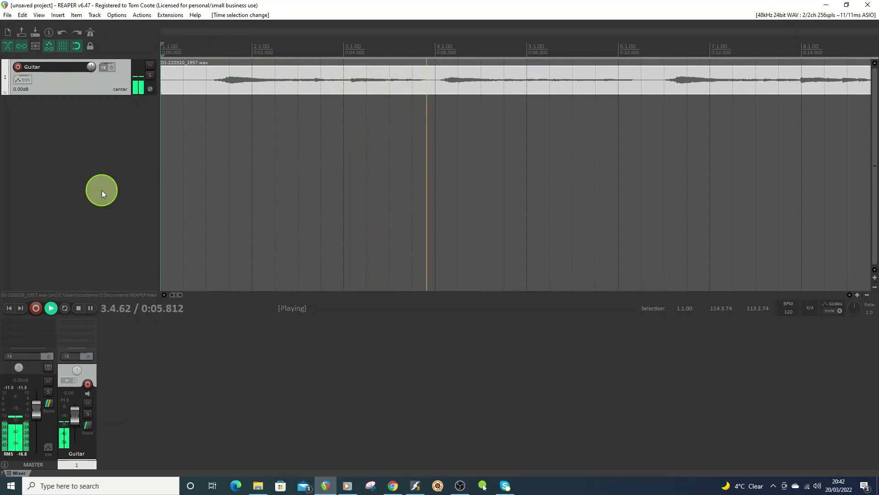
{"action": "left_click", "coordinate": [79, 308]}
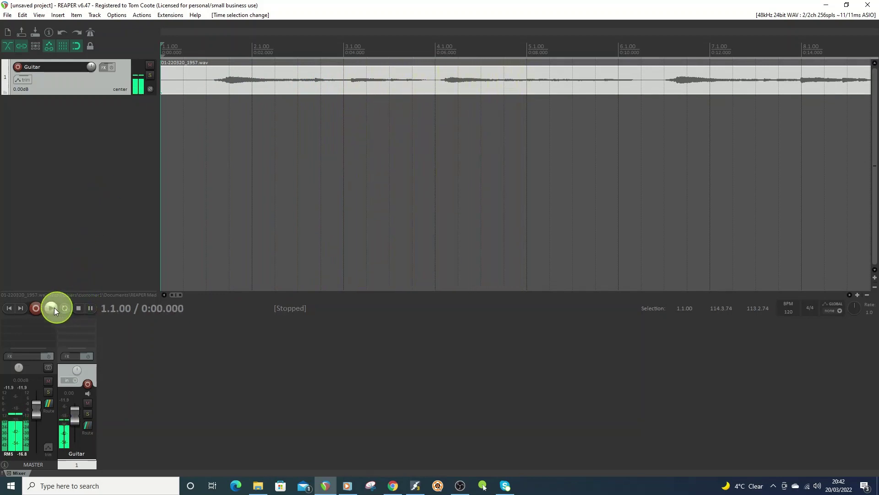
Add ReaComp to the Guitar track with the 'stock - Acoustic Guitar' preset (6.17:1 ratio, −21.7 dB threshold).
{"action": "left_click", "coordinate": [104, 68]}
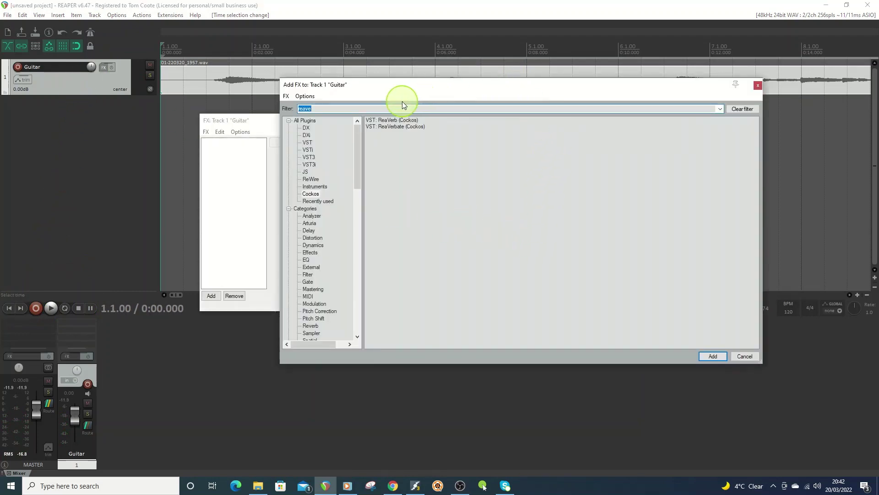
{"action": "type", "text": "com"}
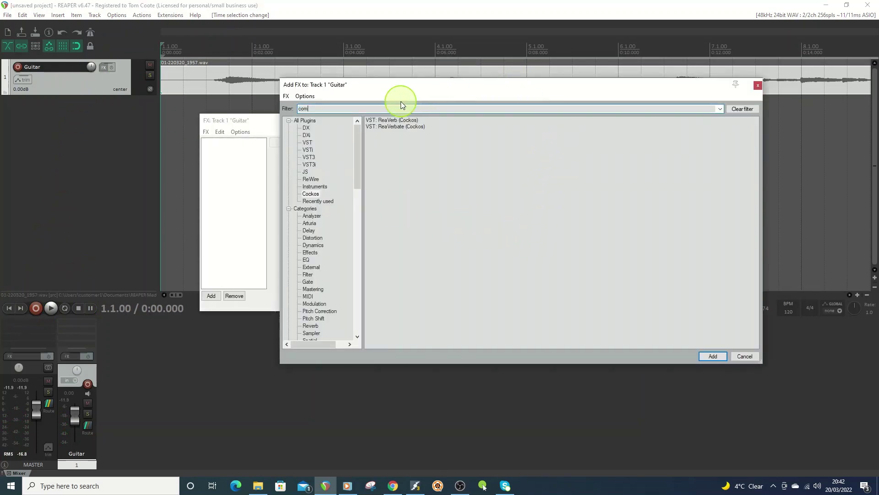
{"action": "double_click", "coordinate": [393, 122]}
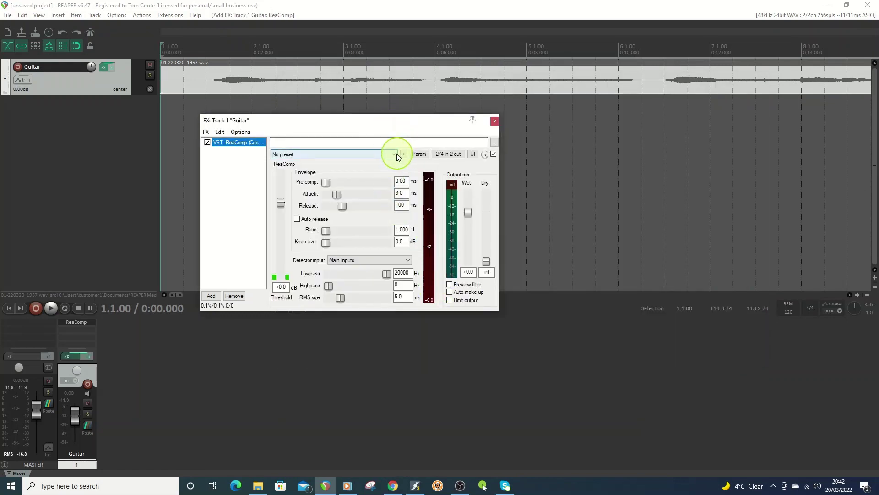
{"action": "left_click", "coordinate": [394, 153]}
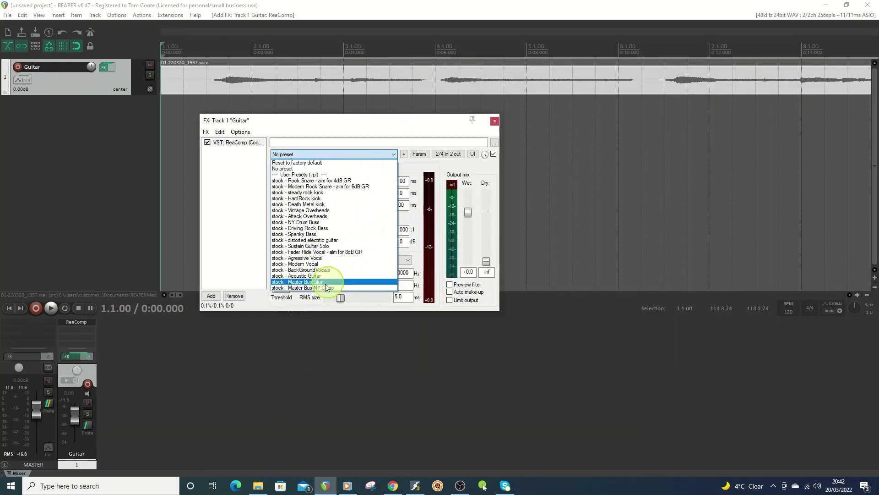
{"action": "left_click", "coordinate": [319, 276]}
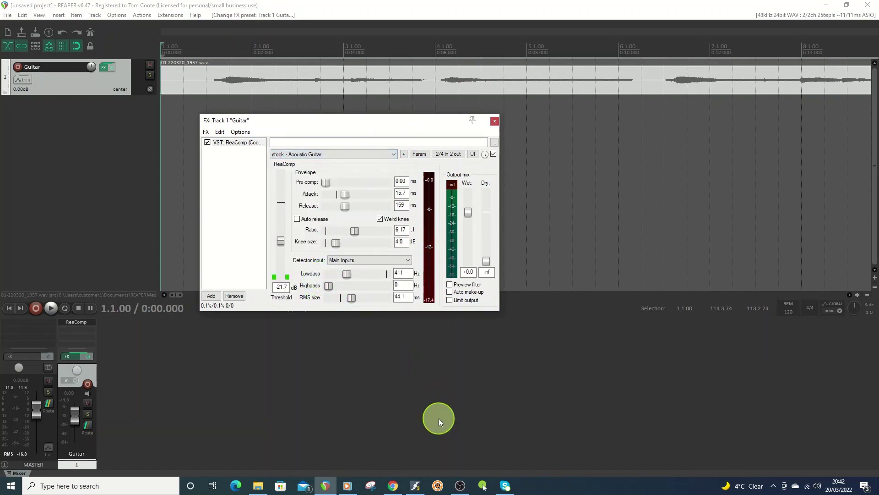
Add JS: Volume/Pan Smoother after ReaComp by filtering JS effects for 'volum'.
{"action": "left_click", "coordinate": [211, 296]}
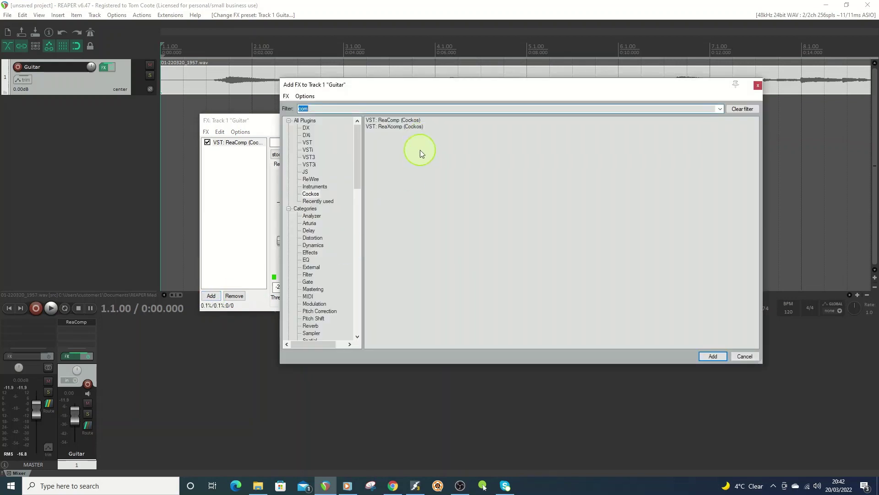
{"action": "left_click", "coordinate": [306, 172]}
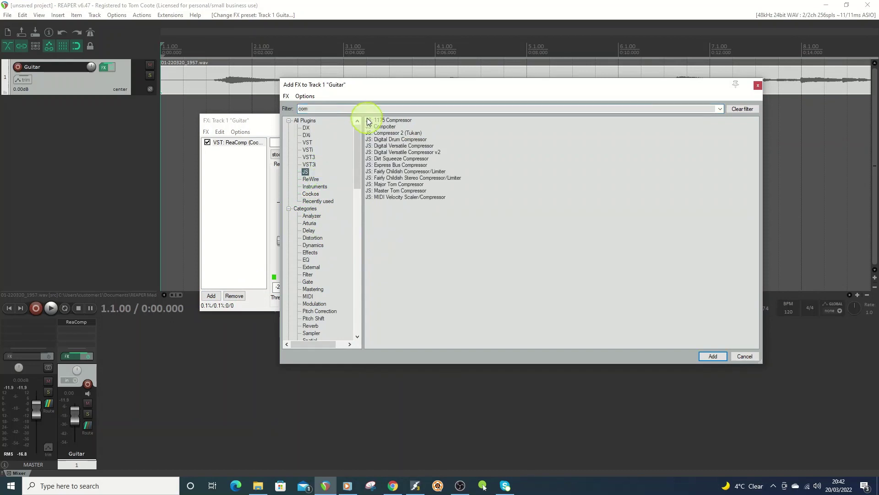
{"action": "left_click", "coordinate": [317, 110]}
{"action": "type", "text": "volum"}
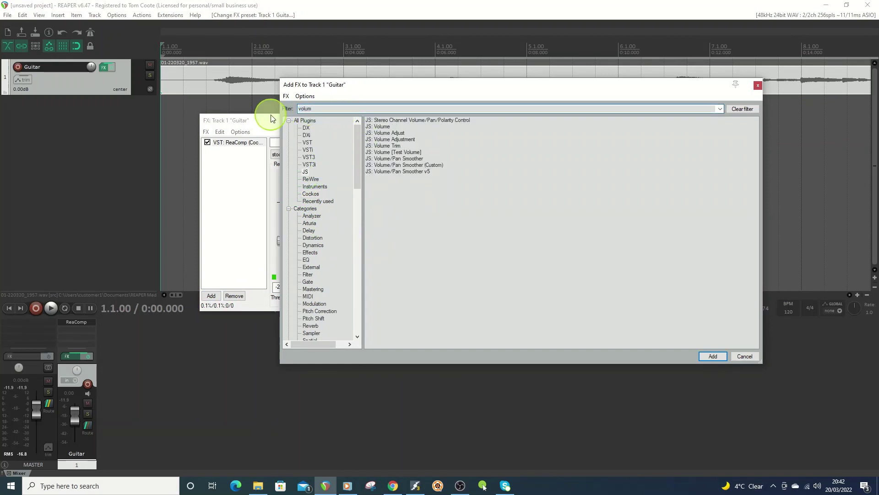
{"action": "double_click", "coordinate": [411, 159]}
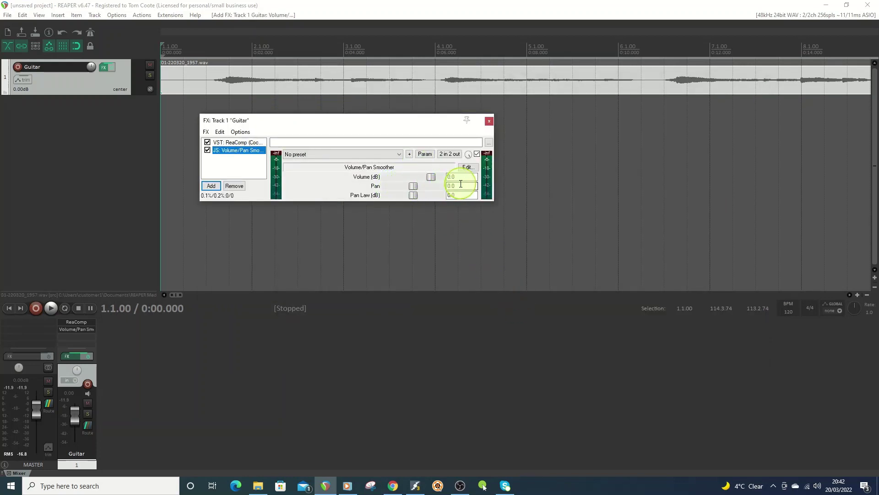
Open the smoother's Pan parameter modulation dialog and tick Audio control signal (sidechain).
{"action": "left_click", "coordinate": [426, 155]}
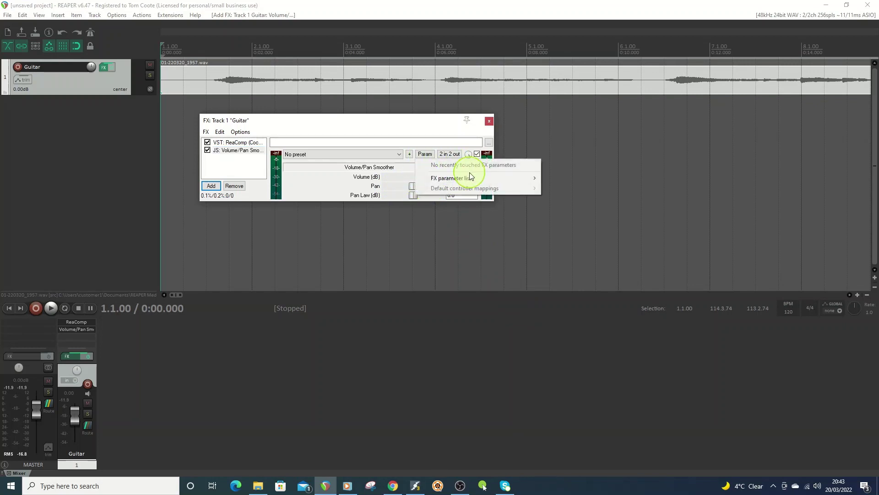
{"action": "mouse_move", "coordinate": [501, 178]}
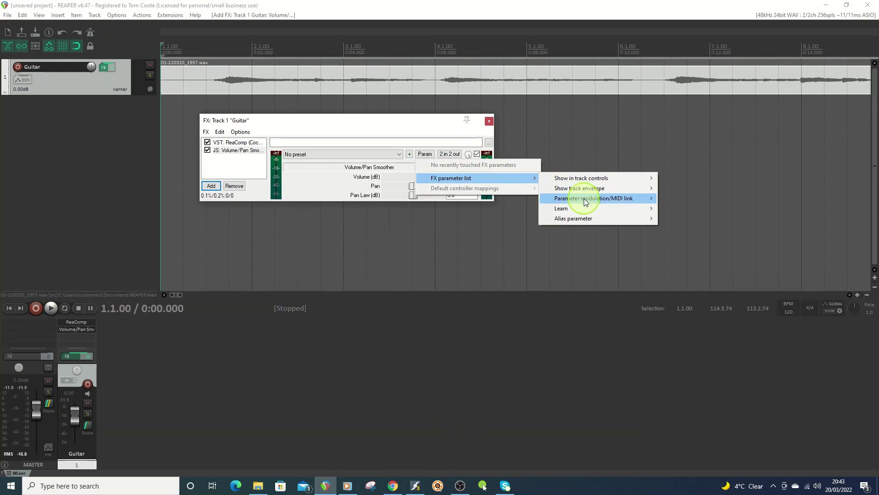
{"action": "mouse_move", "coordinate": [592, 200]}
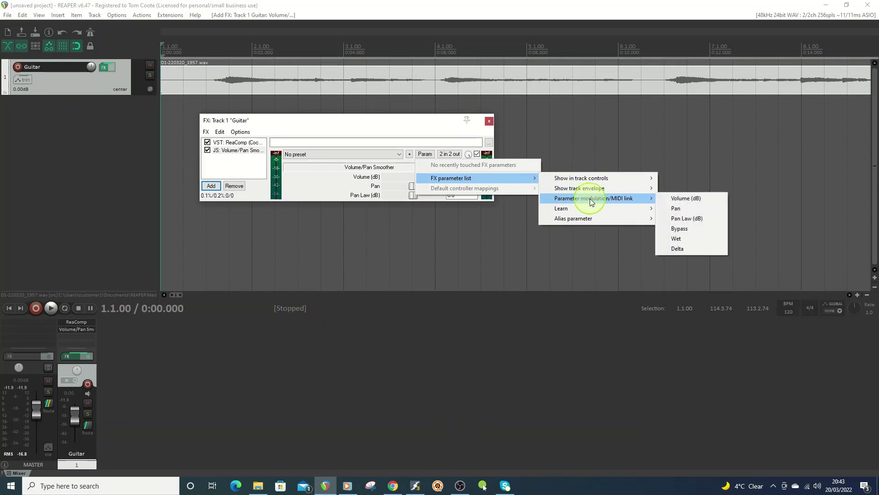
{"action": "left_click", "coordinate": [680, 209]}
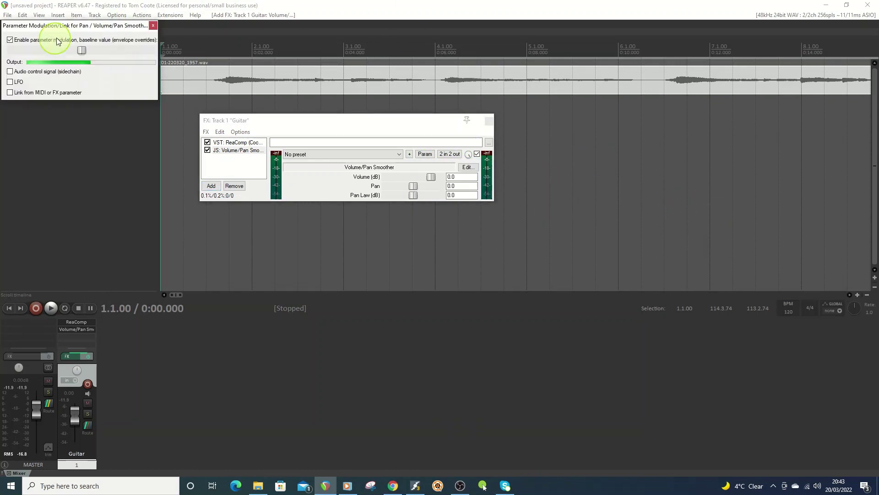
{"action": "left_click_drag", "start_coordinate": [56, 26], "coordinate": [447, 244]}
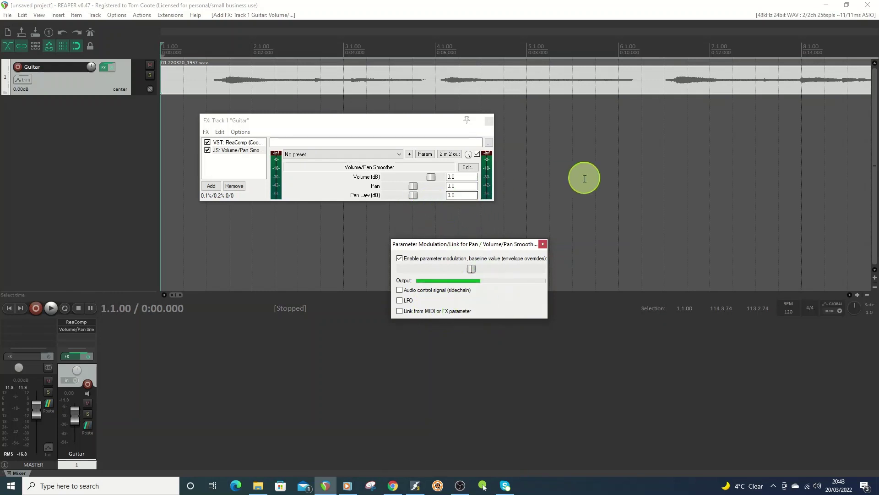
{"action": "left_click", "coordinate": [400, 290]}
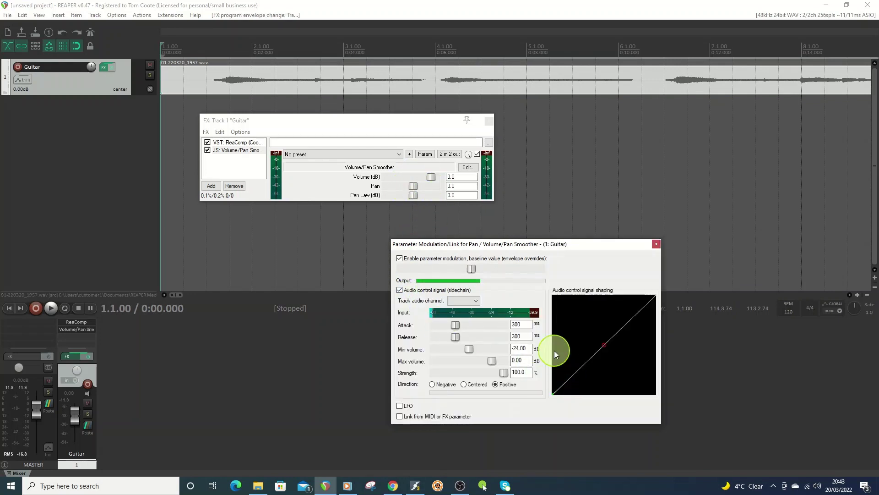
Drive the Pan from channels 1+2 with −49.42 dB minimum volume and 70.8% strength, auditioning playback.
{"action": "left_click", "coordinate": [476, 301]}
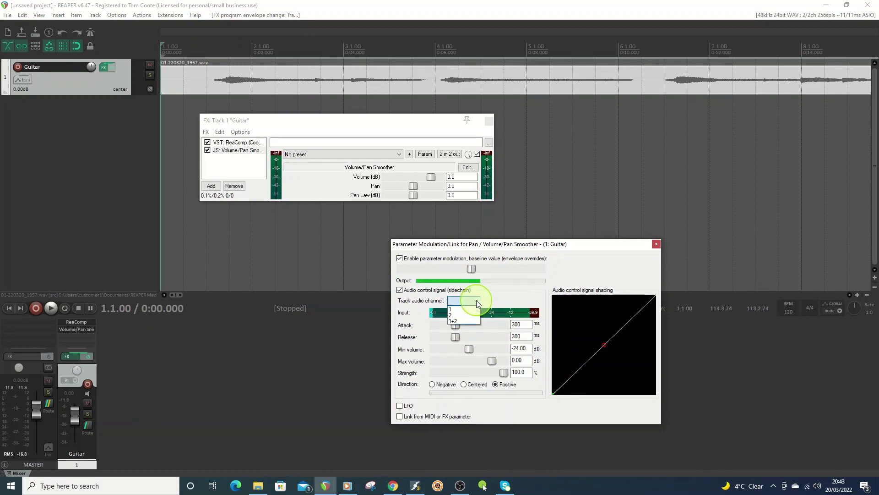
{"action": "left_click", "coordinate": [463, 321]}
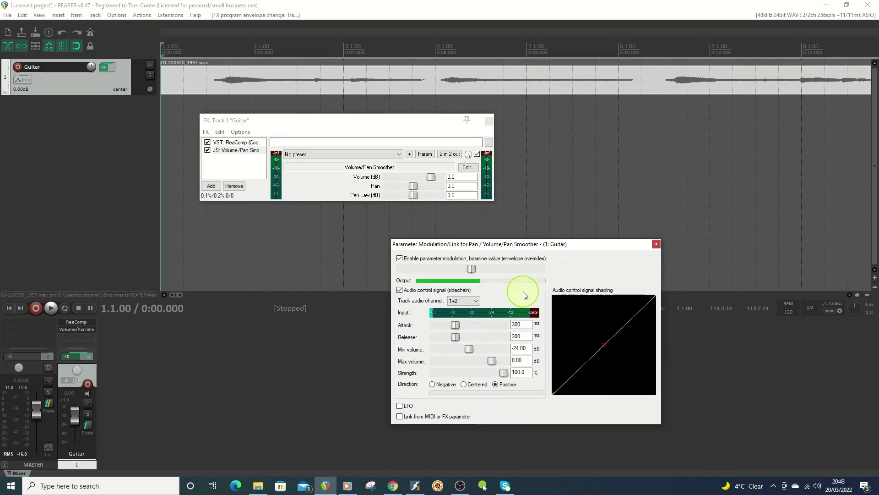
{"action": "left_click_drag", "start_coordinate": [468, 349], "coordinate": [439, 328]}
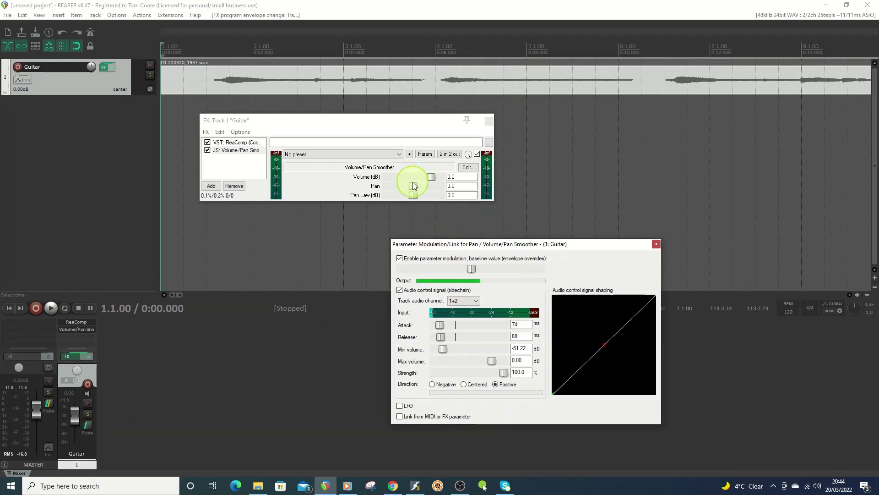
{"action": "left_click", "coordinate": [50, 307]}
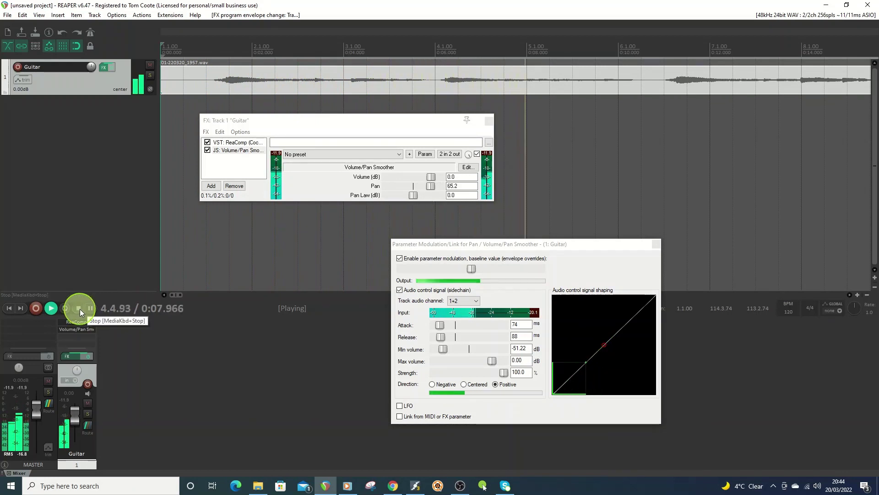
{"action": "left_click", "coordinate": [79, 309]}
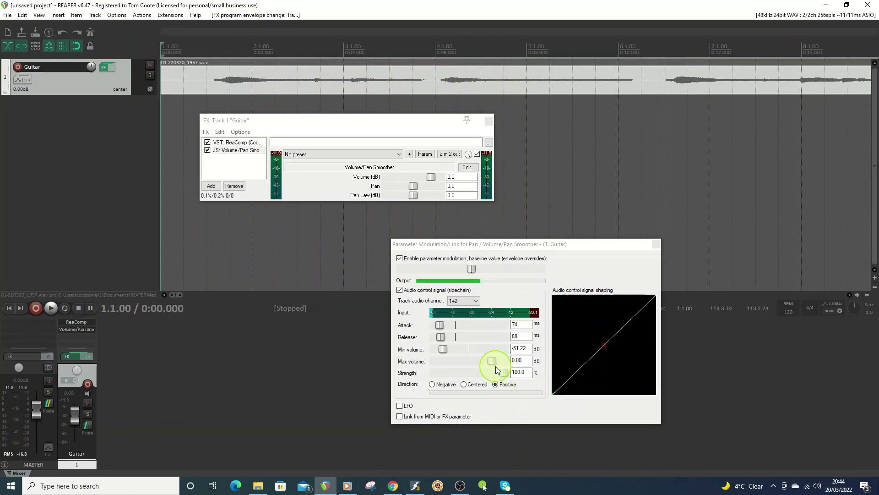
{"action": "left_click_drag", "start_coordinate": [441, 349], "coordinate": [445, 349]}
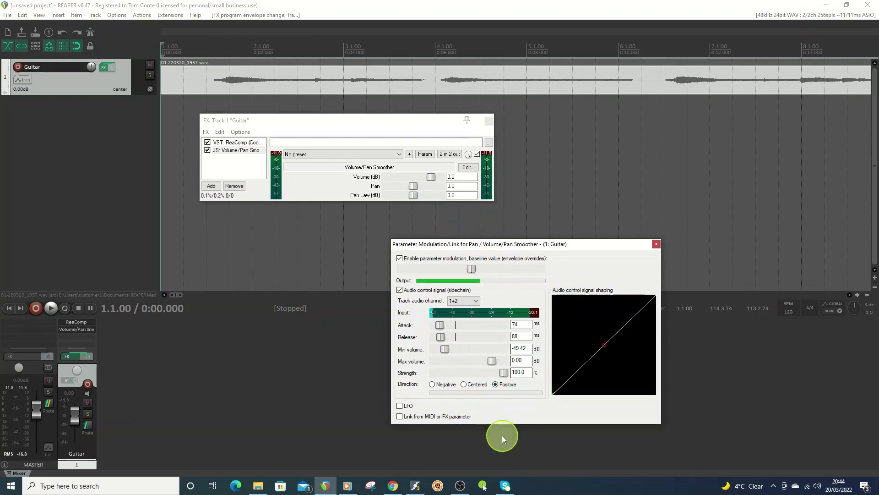
{"action": "left_click_drag", "start_coordinate": [504, 372], "coordinate": [484, 378]}
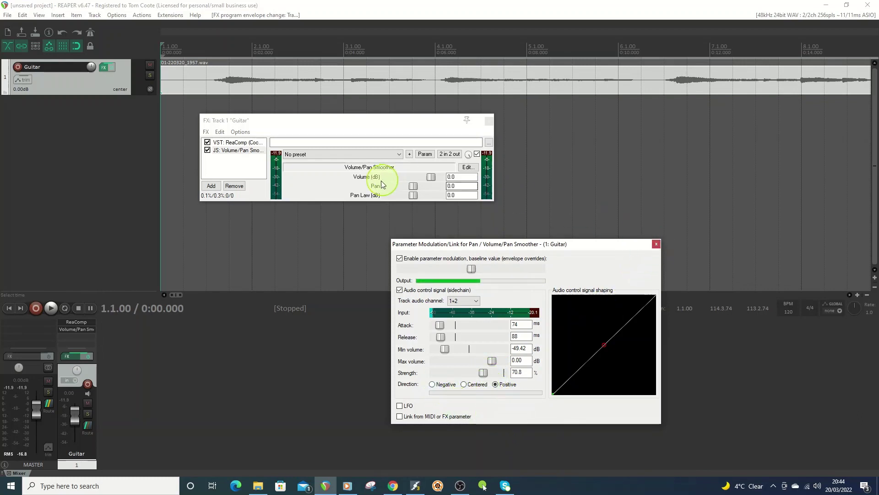
Copy the Volume/Pan Smoother with its automation and paste a second copy into the chain.
{"action": "right_click", "coordinate": [235, 151]}
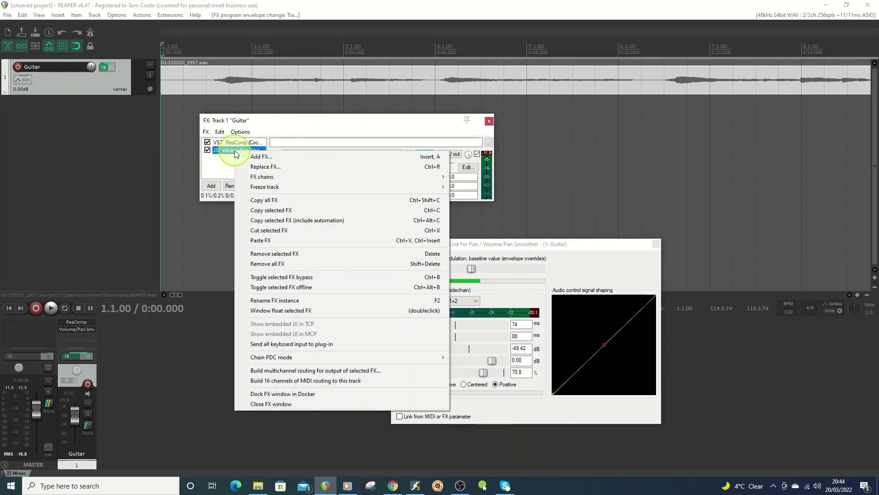
{"action": "left_click", "coordinate": [306, 220]}
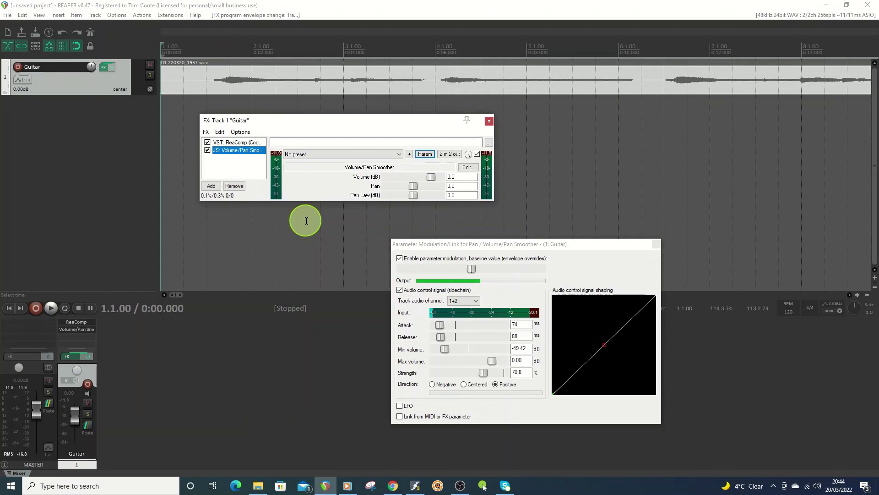
{"action": "right_click", "coordinate": [232, 167]}
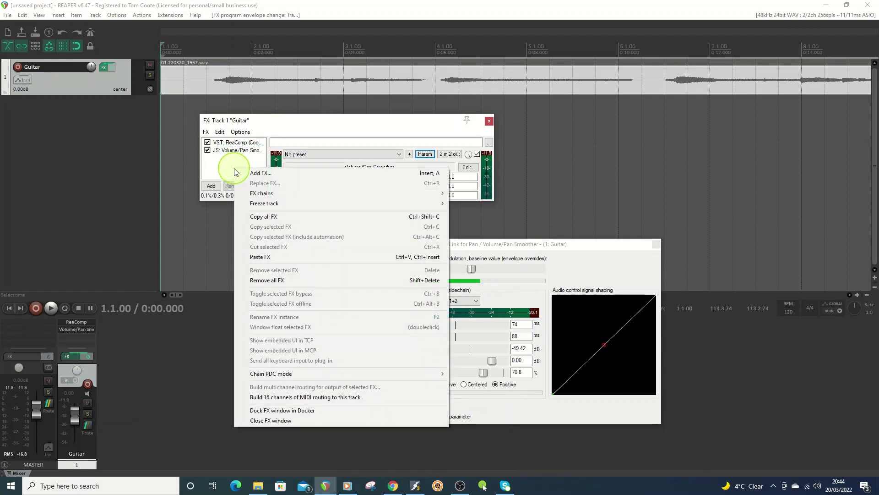
{"action": "left_click", "coordinate": [267, 256]}
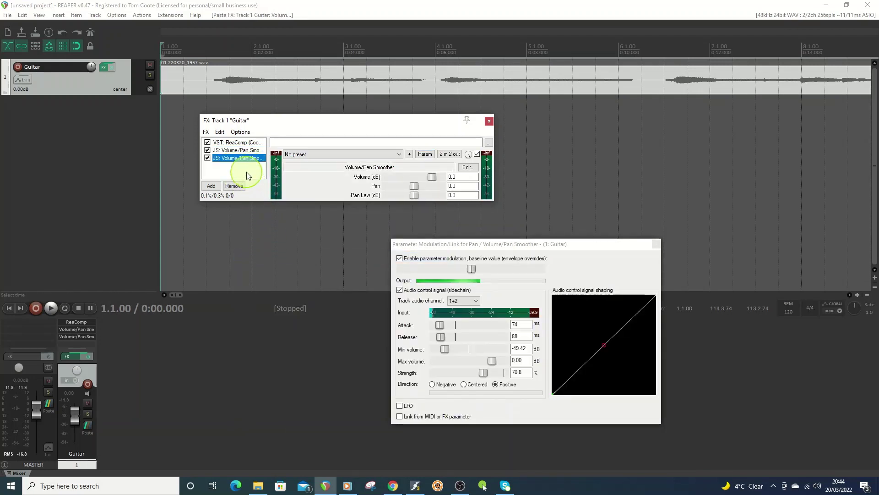
Float the first Volume/Pan Smoother in its own window and select the second smoother.
{"action": "left_click", "coordinate": [243, 151]}
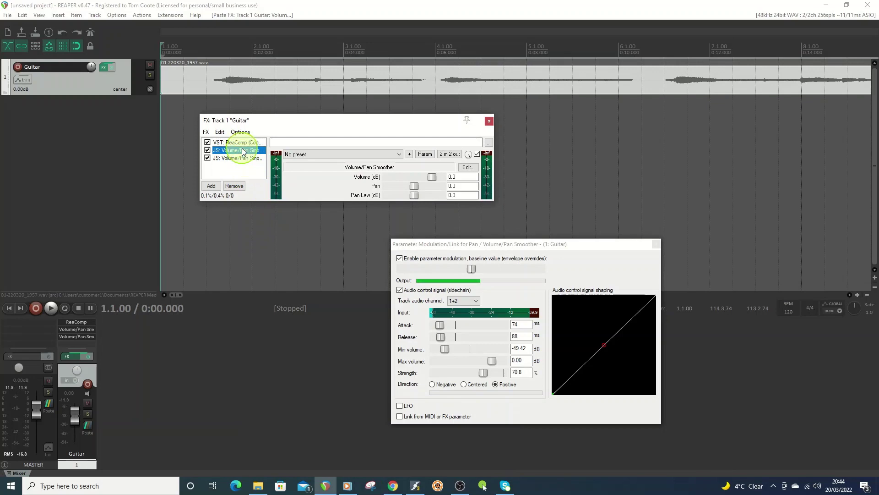
{"action": "right_click", "coordinate": [243, 150]}
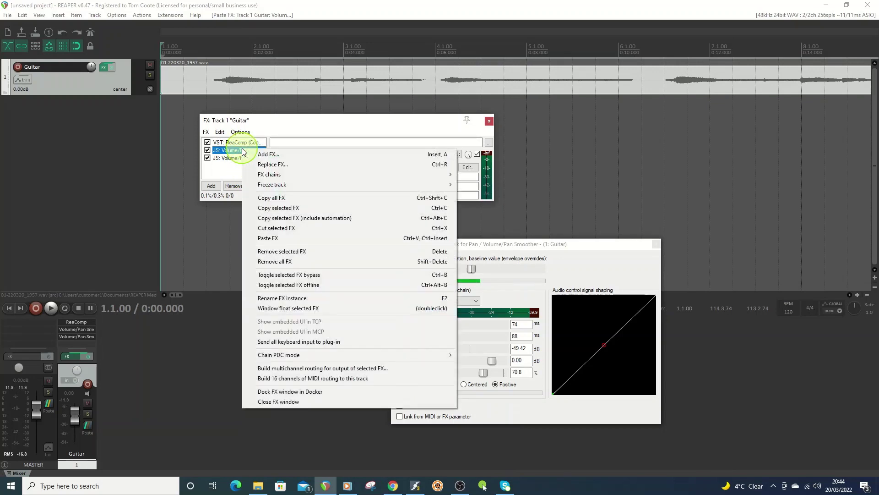
{"action": "left_click", "coordinate": [316, 307]}
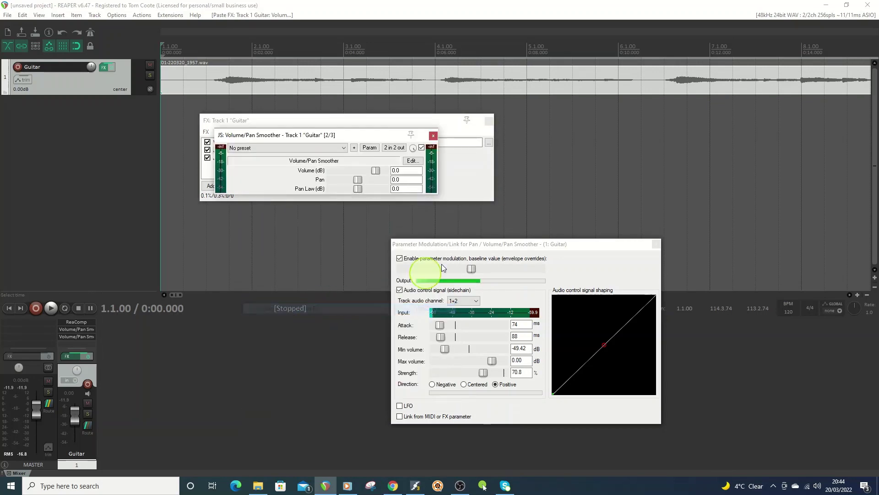
{"action": "left_click_drag", "start_coordinate": [367, 137], "coordinate": [386, 141]}
{"action": "left_click_drag", "start_coordinate": [680, 137], "coordinate": [683, 137]}
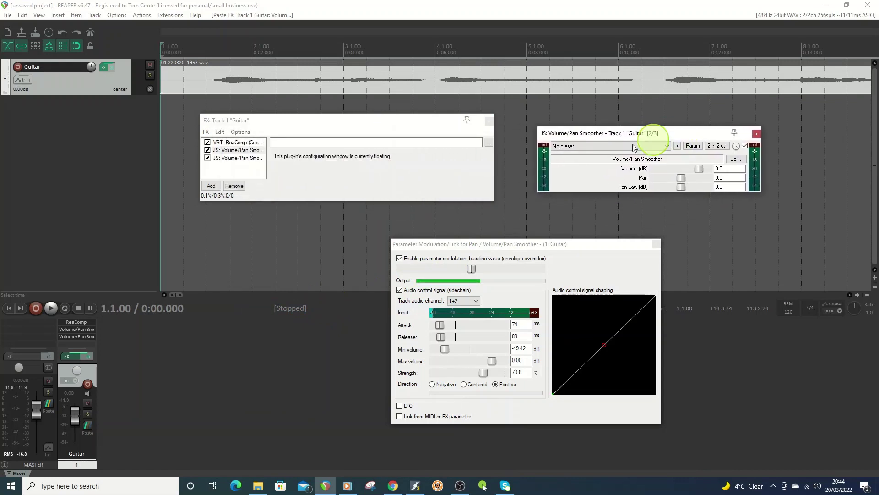
{"action": "left_click", "coordinate": [246, 160]}
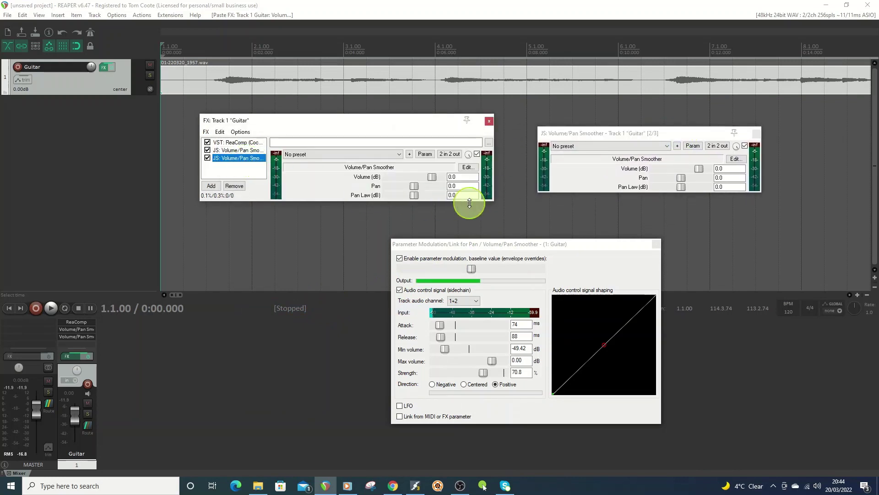
Open the second smoother's Pan modulation dialog and place both modulation dialogs side by side.
{"action": "left_click", "coordinate": [425, 155]}
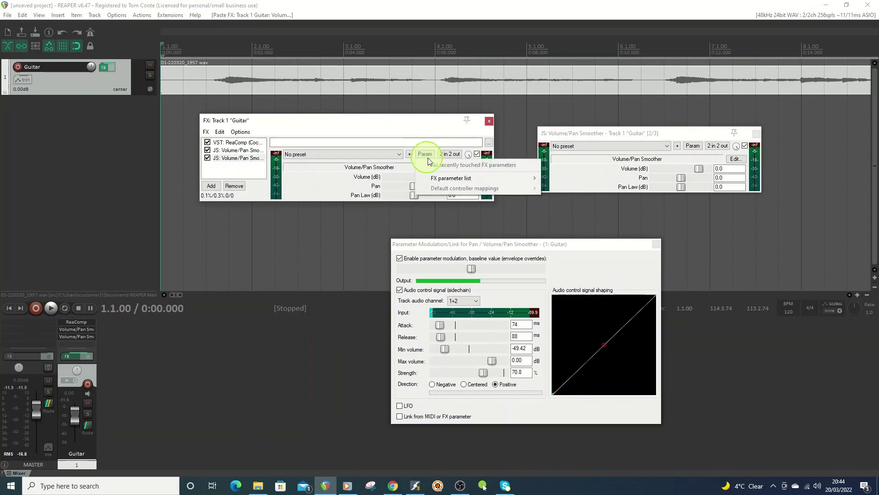
{"action": "mouse_move", "coordinate": [463, 181]}
{"action": "mouse_move", "coordinate": [595, 199]}
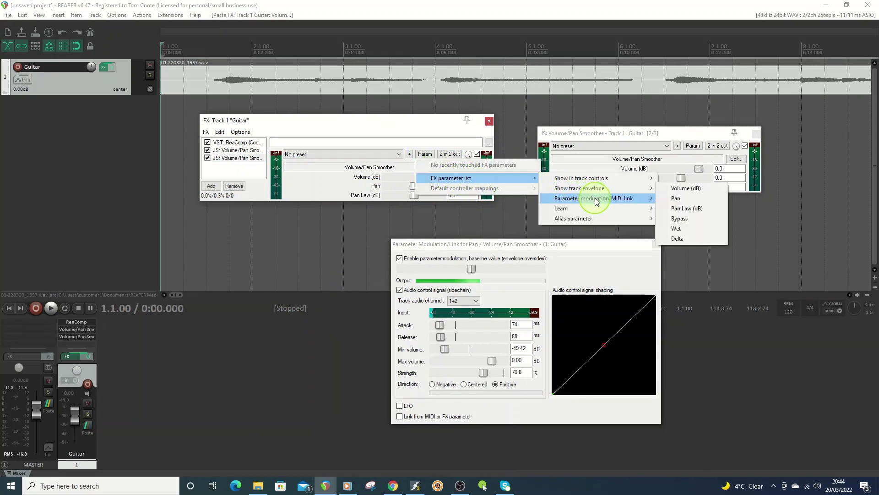
{"action": "left_click", "coordinate": [676, 209]}
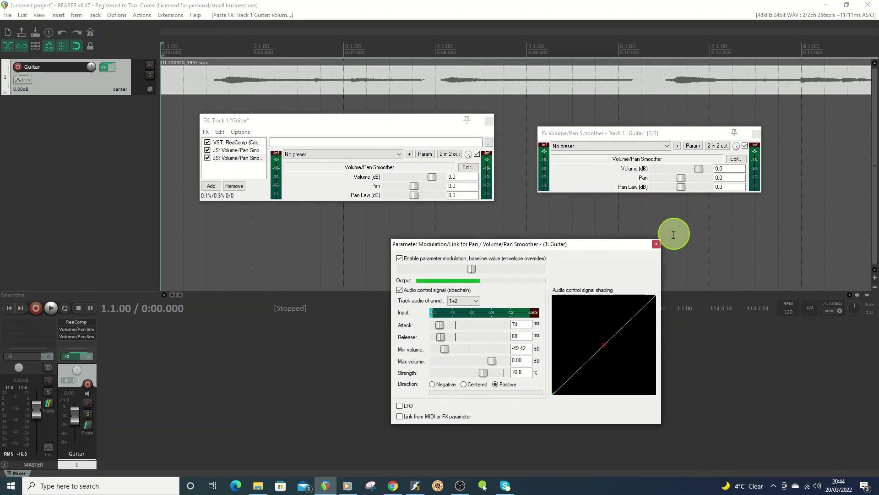
{"action": "left_click_drag", "start_coordinate": [449, 247], "coordinate": [682, 252]}
{"action": "left_click_drag", "start_coordinate": [603, 249], "coordinate": [415, 252]}
{"action": "left_click_drag", "start_coordinate": [615, 259], "coordinate": [591, 231]}
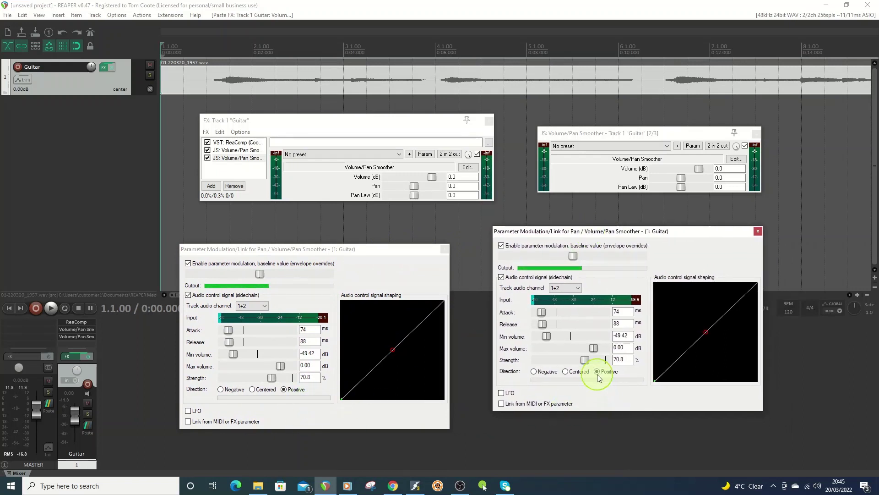
Set the left modulation's Direction to Negative and the right's minimum volume to −50.86 dB, auditioning playback.
{"action": "left_click", "coordinate": [220, 394]}
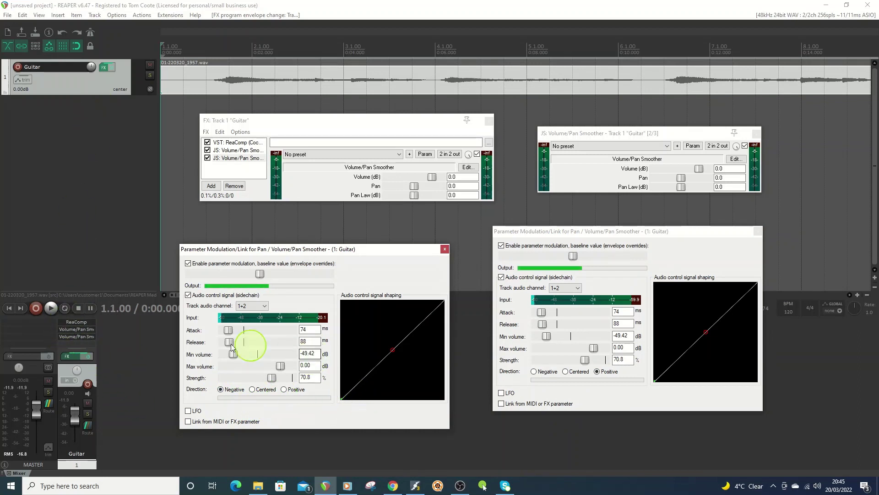
{"action": "left_click", "coordinate": [51, 311]}
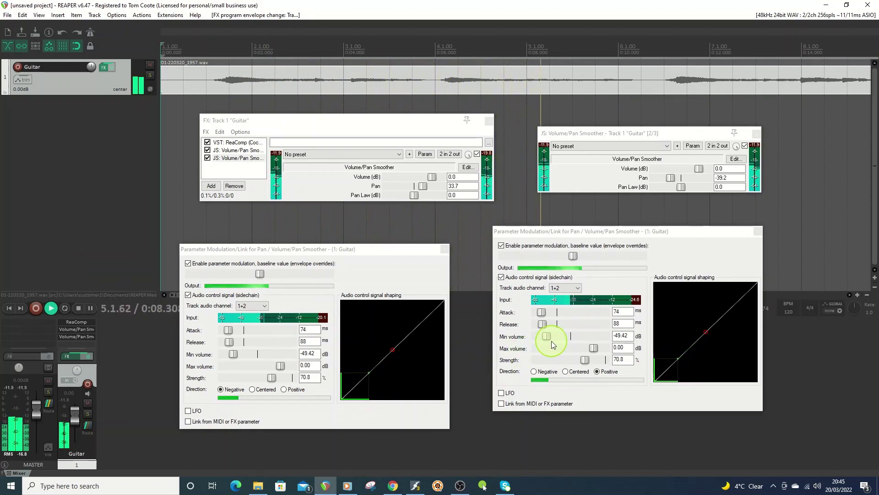
{"action": "left_click_drag", "start_coordinate": [547, 338], "coordinate": [545, 339]}
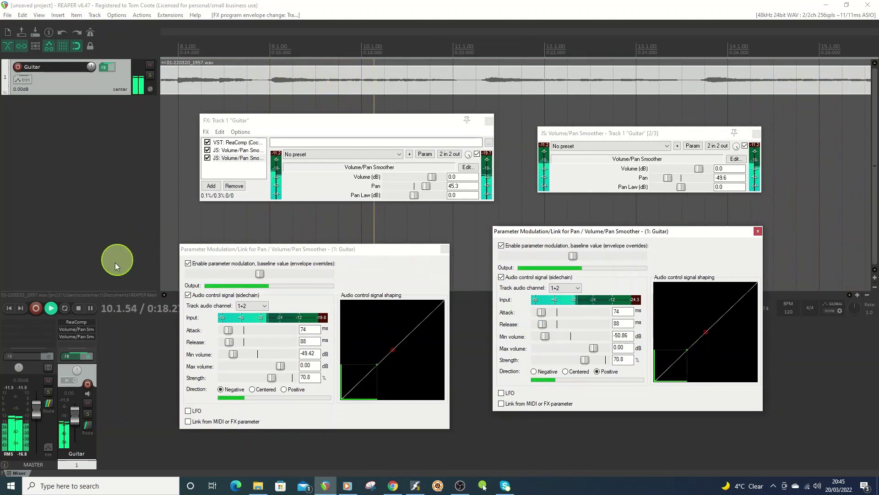
{"action": "left_click", "coordinate": [78, 308]}
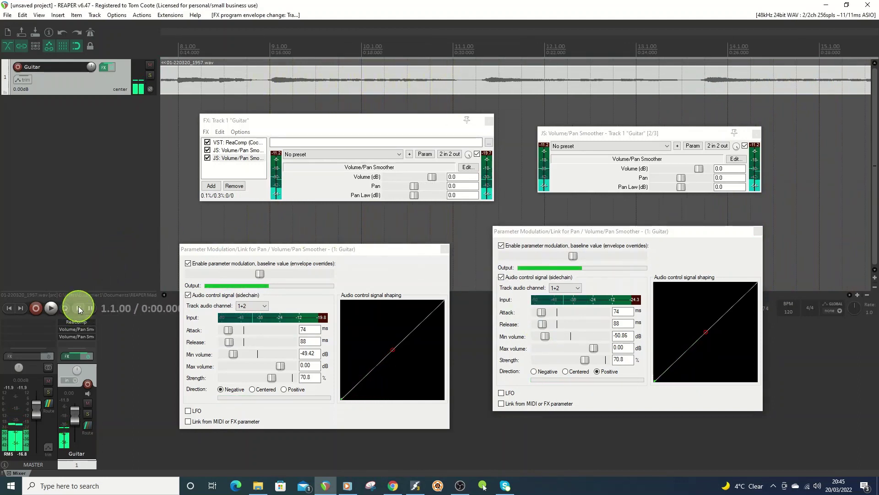
{"action": "left_click", "coordinate": [14, 310]}
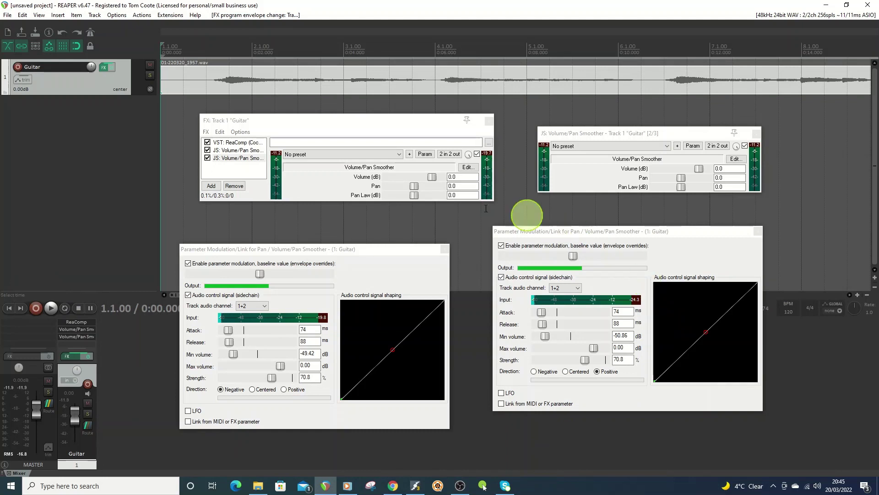
Add VST: ReaVerbate (Cockos) to the chain by filtering Cockos plugins for 'reav'.
{"action": "left_click", "coordinate": [209, 185]}
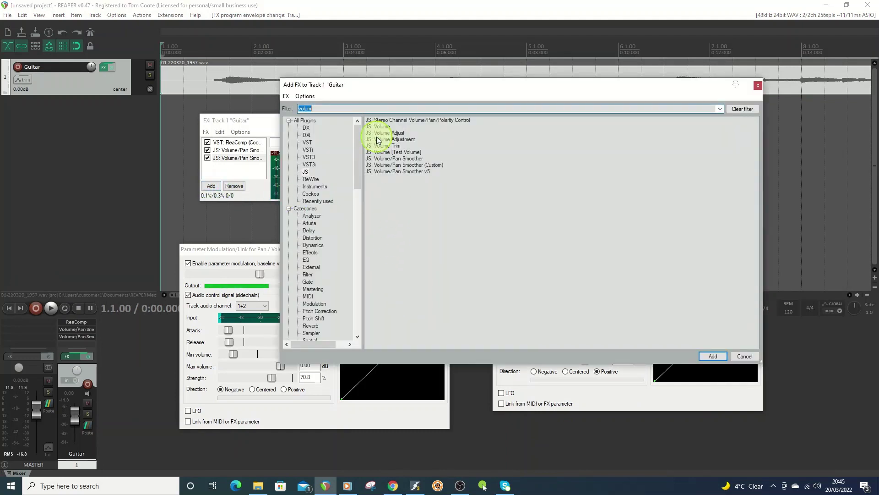
{"action": "left_click", "coordinate": [308, 194]}
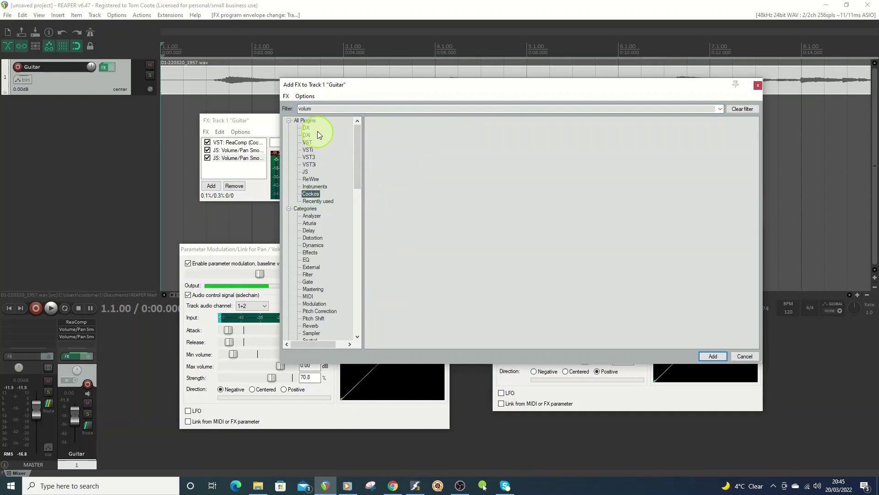
{"action": "left_click", "coordinate": [297, 110]}
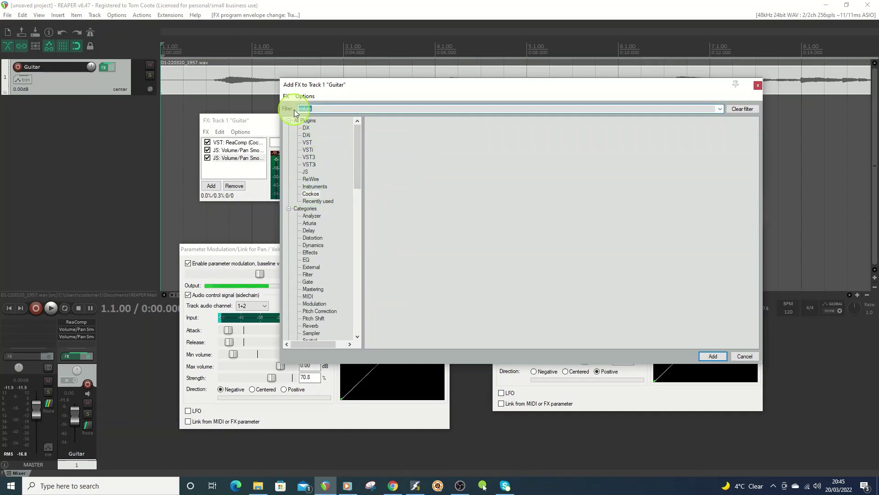
{"action": "type", "text": "re"}
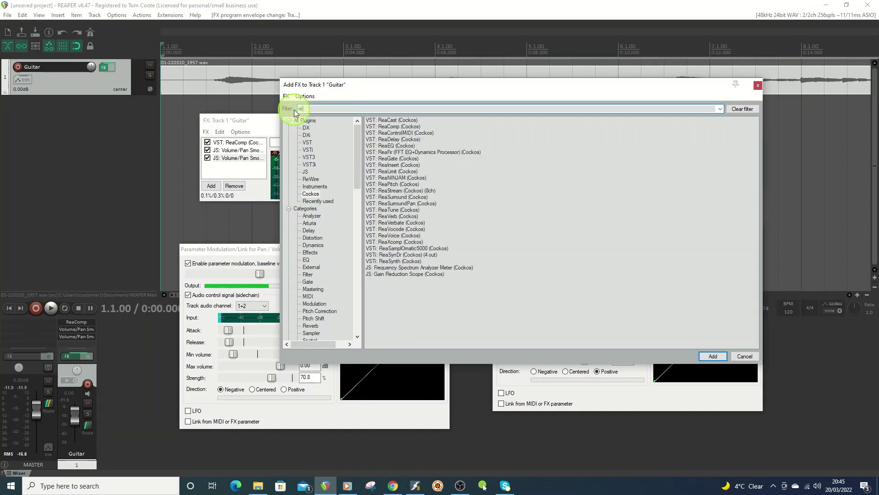
{"action": "type", "text": "av"}
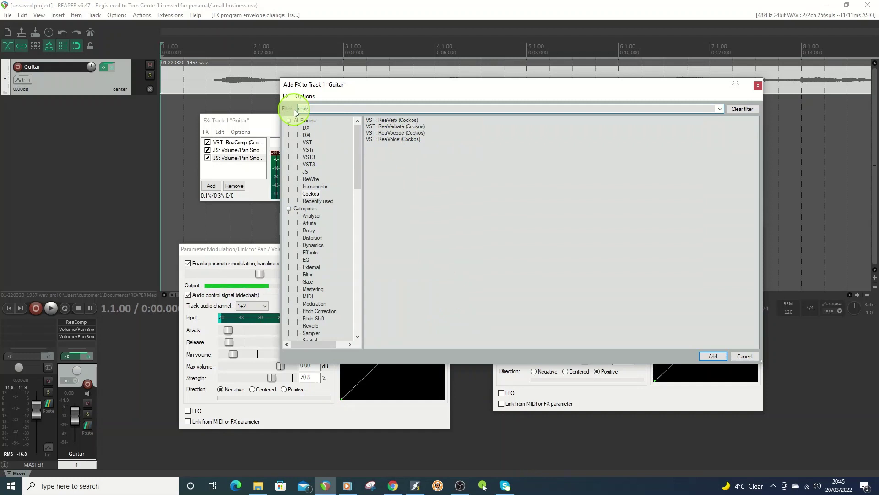
{"action": "double_click", "coordinate": [396, 130]}
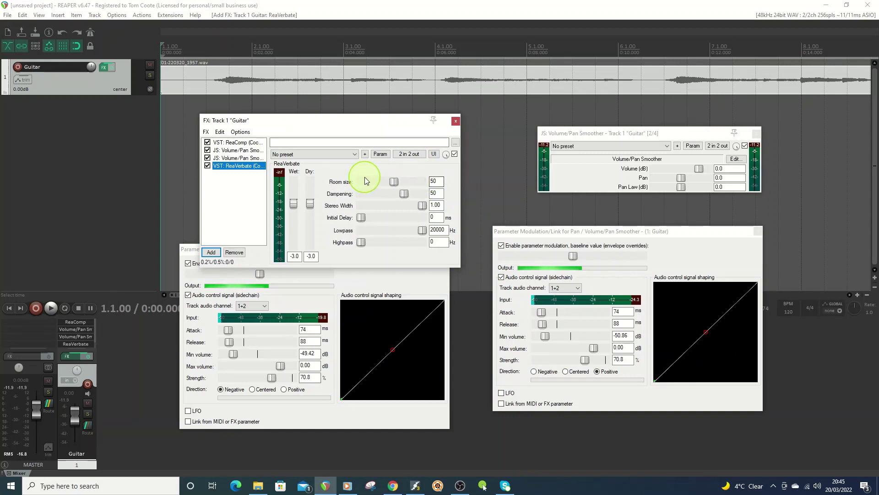
Load ReaVerbate's 'sink - wide wide' preset for room size 95 and dampening 3.
{"action": "left_click", "coordinate": [355, 155]}
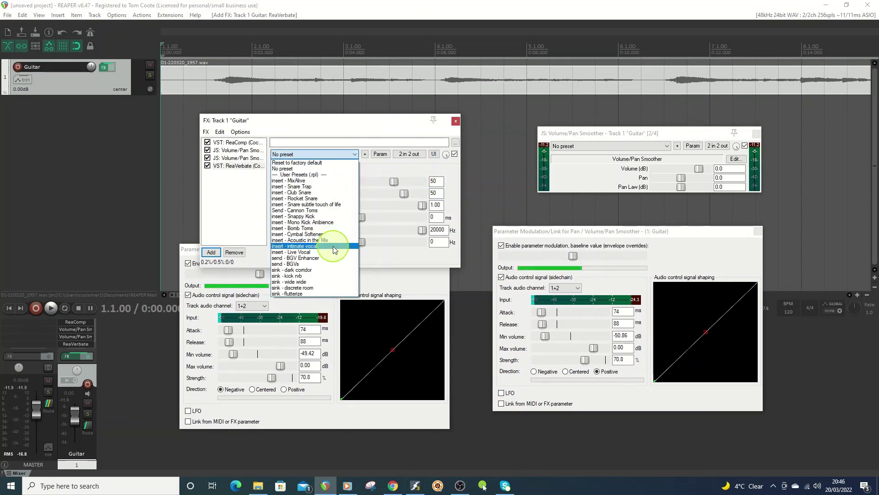
{"action": "left_click", "coordinate": [309, 282]}
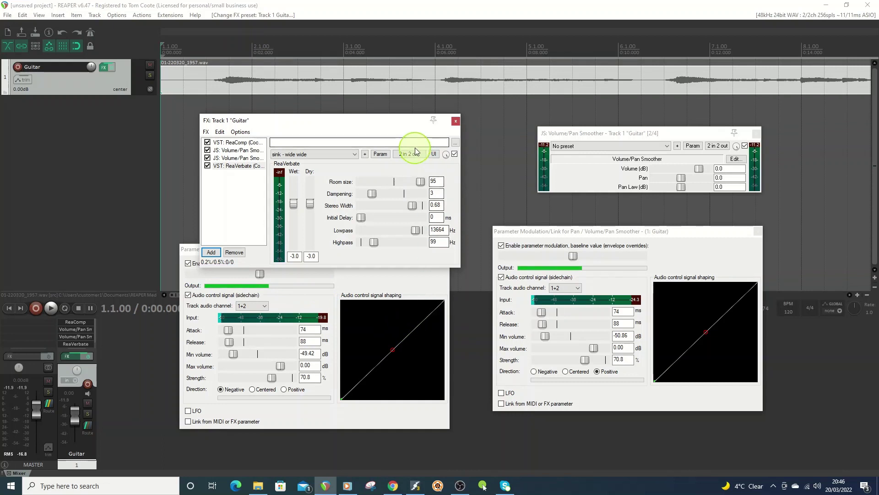
{"action": "left_click_drag", "start_coordinate": [378, 123], "coordinate": [376, 95]}
{"action": "left_click", "coordinate": [725, 169]}
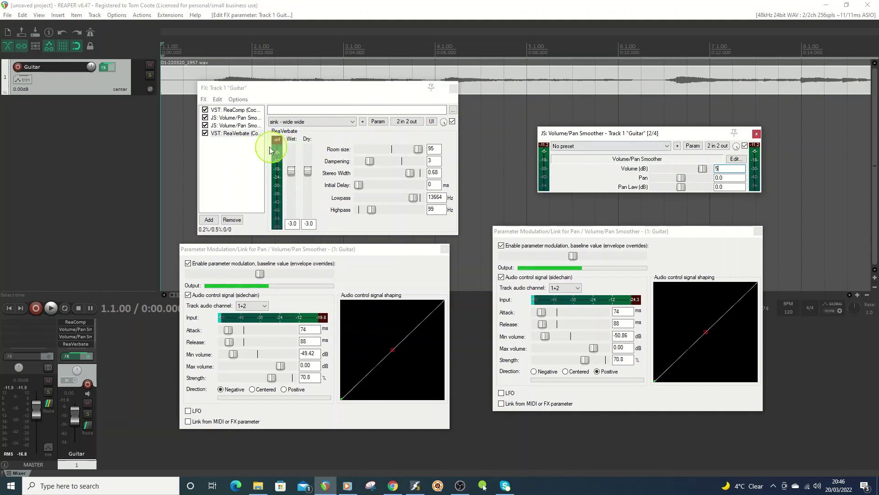
Set the second Volume/Pan Smoother's volume to 5.0 dB, then show ReaVerbate's settings.
{"action": "left_click", "coordinate": [235, 126]}
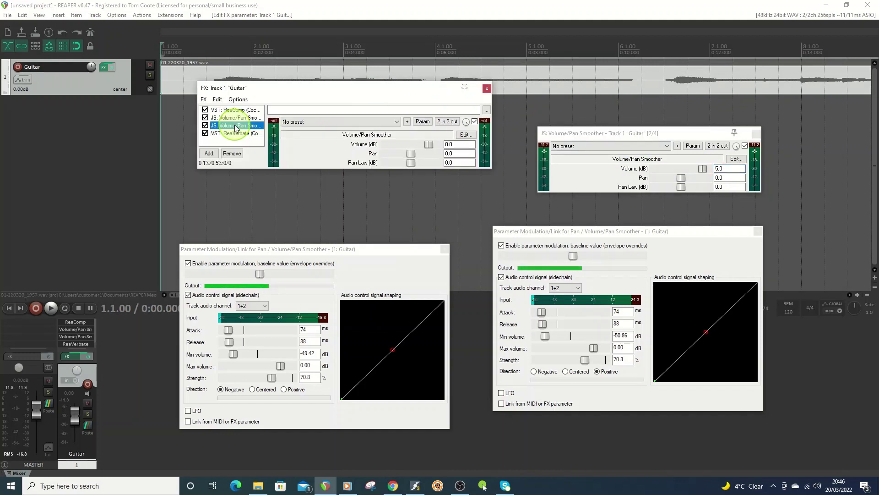
{"action": "left_click_drag", "start_coordinate": [461, 145], "coordinate": [444, 146]}
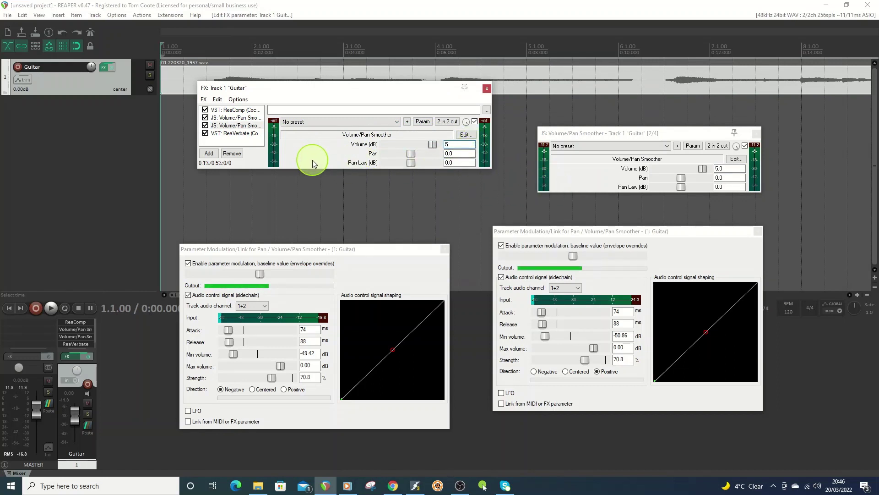
{"action": "left_click", "coordinate": [567, 176]}
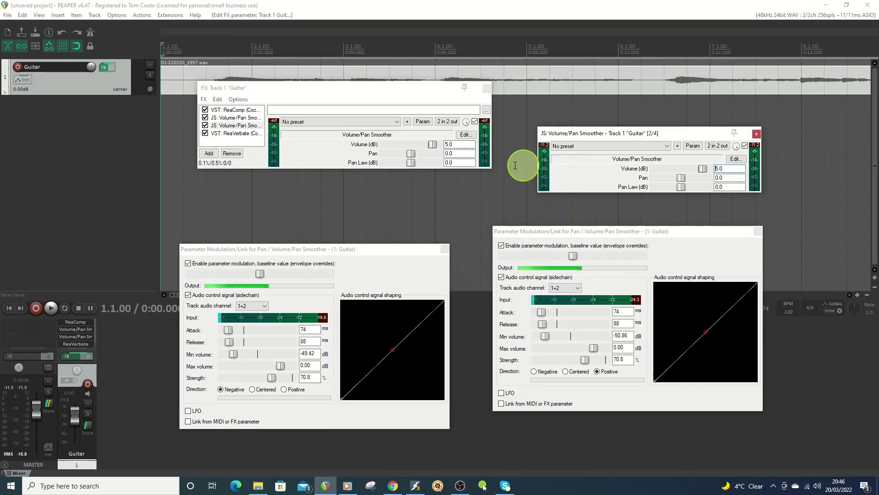
{"action": "left_click", "coordinate": [232, 134]}
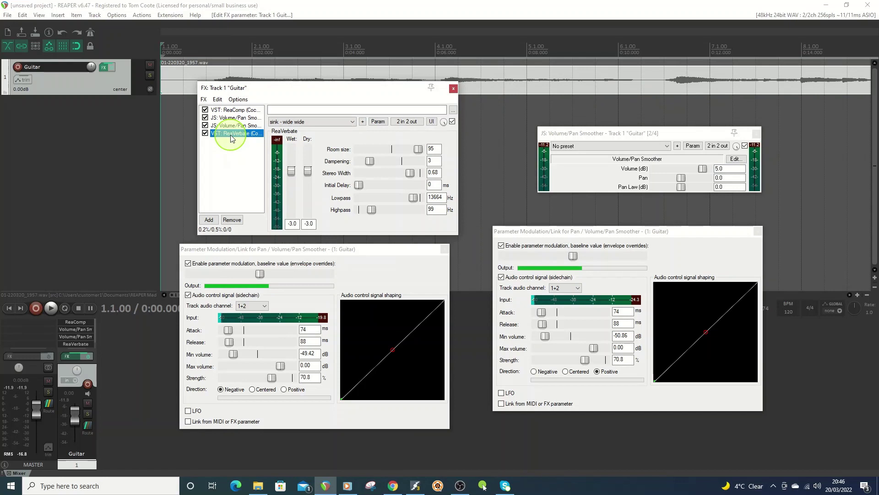
Move the Parameter Modulation and FX chain windows apart so they no longer overlap.
{"action": "left_click_drag", "start_coordinate": [394, 251], "coordinate": [412, 291]}
{"action": "left_click", "coordinate": [352, 92]}
{"action": "left_click_drag", "start_coordinate": [355, 93], "coordinate": [354, 119]}
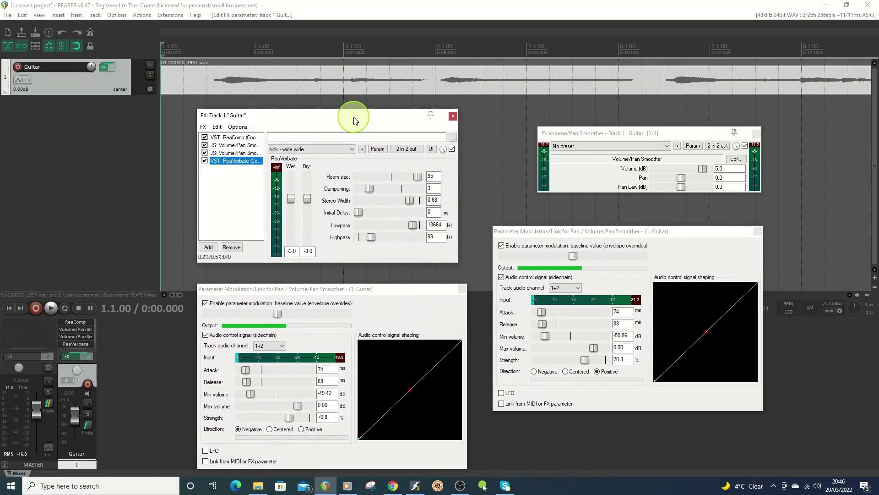
Play the guitar through the effect chain, then stop playback.
{"action": "left_click", "coordinate": [9, 310]}
{"action": "left_click", "coordinate": [51, 308]}
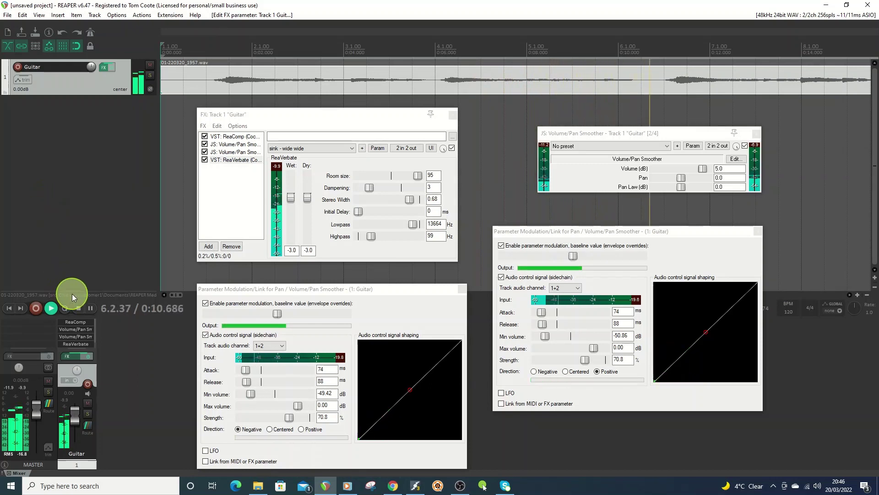
{"action": "left_click", "coordinate": [78, 311]}
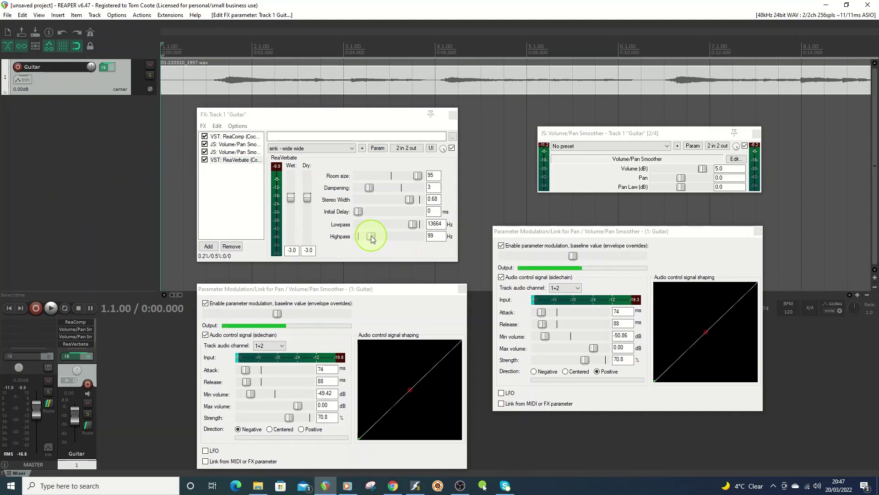
Raise ReaVerbate's highpass to 6006 Hz and audition the thinner reverb.
{"action": "left_click_drag", "start_coordinate": [371, 238], "coordinate": [402, 241]}
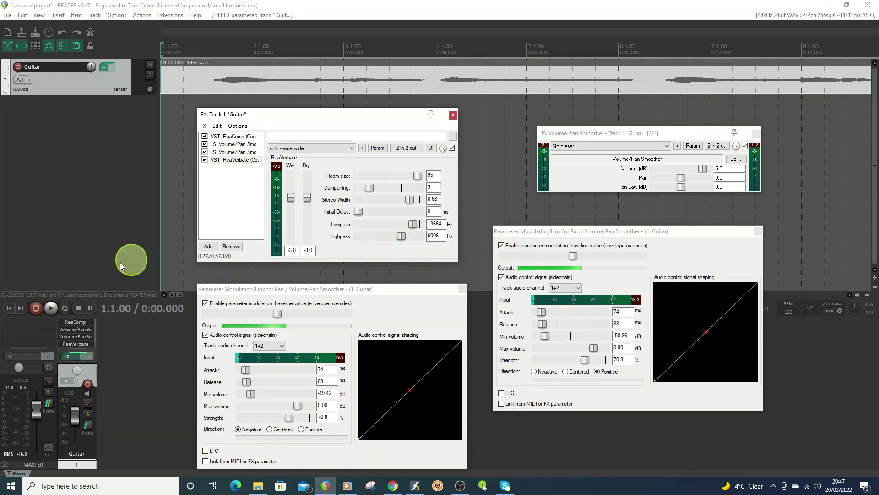
{"action": "left_click", "coordinate": [50, 308]}
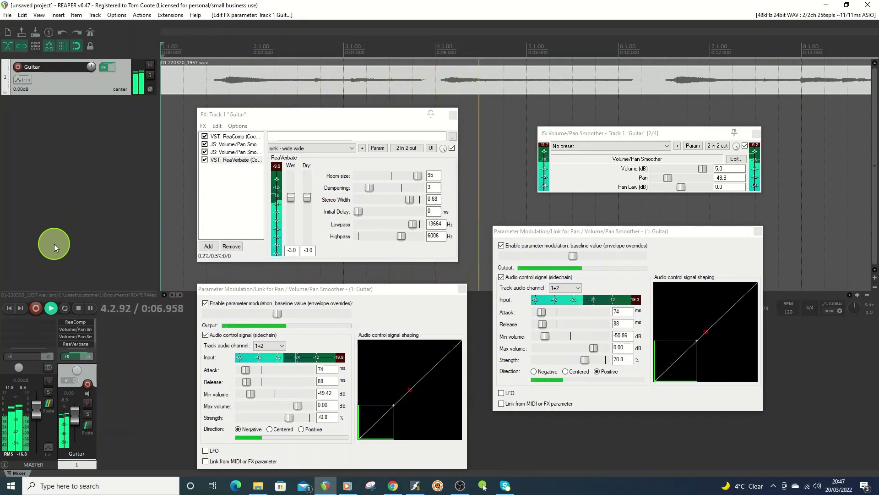
{"action": "left_click", "coordinate": [79, 308]}
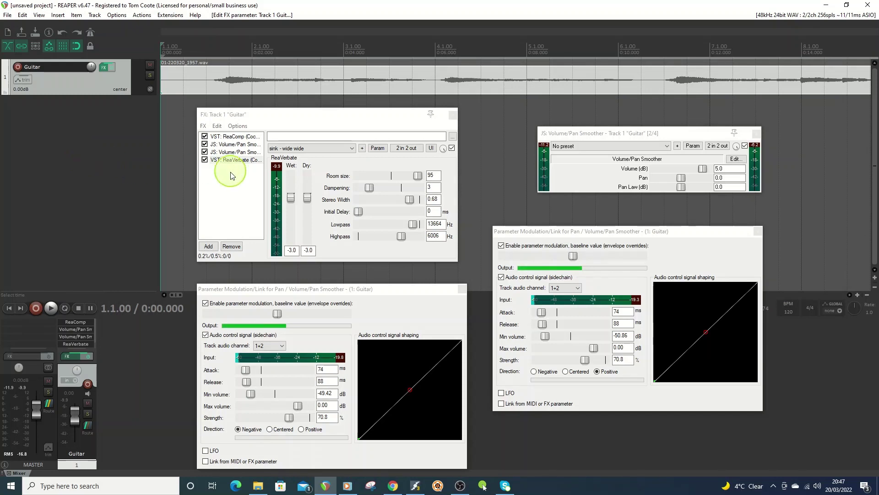
Add ReaDelay to the guitar chain and move it ahead of ReaVerbate.
{"action": "left_click", "coordinate": [209, 246]}
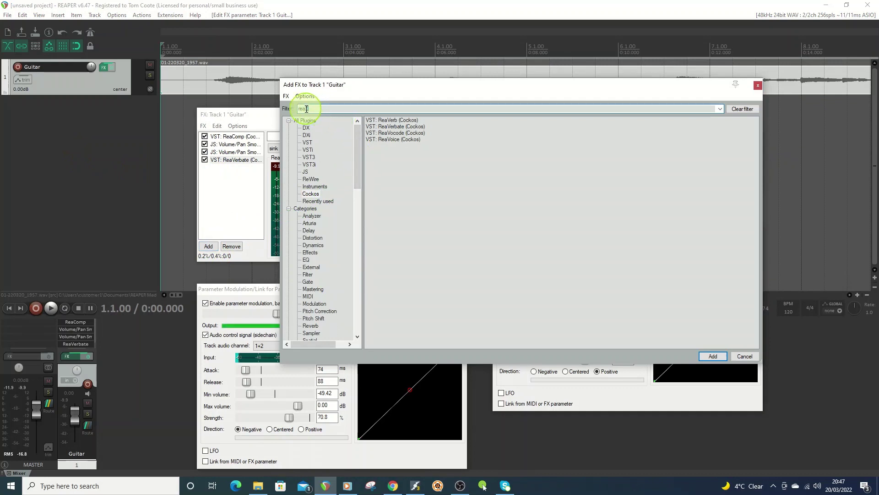
{"action": "type", "text": "readela"}
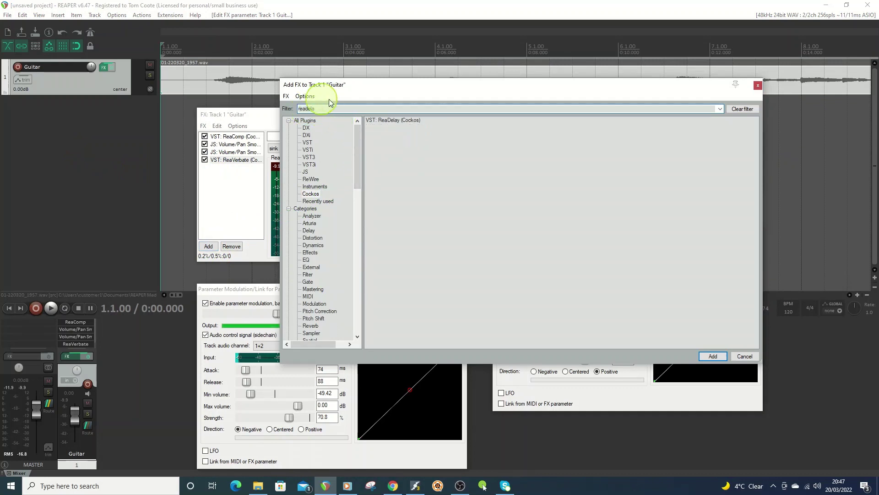
{"action": "double_click", "coordinate": [392, 120]}
{"action": "left_click", "coordinate": [224, 168]}
{"action": "left_click_drag", "start_coordinate": [225, 169], "coordinate": [227, 160]}
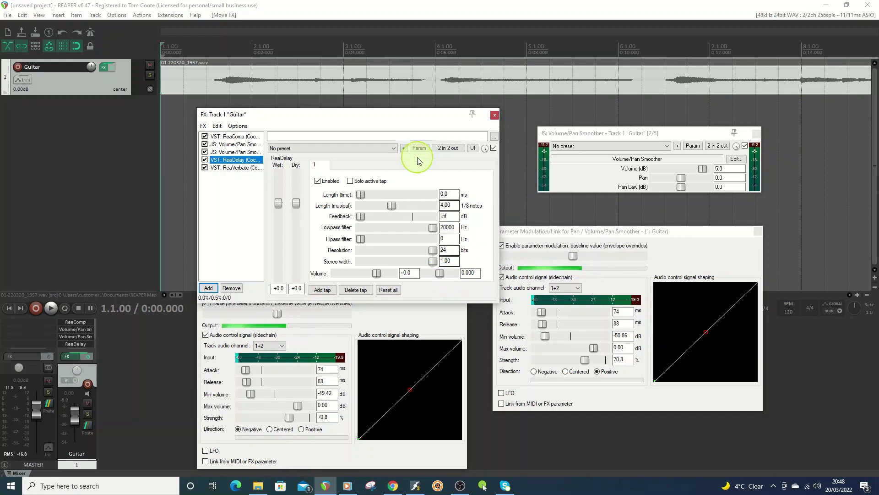
Load the 'stock - basic 5 tap ping pong' preset and review all five taps.
{"action": "left_click", "coordinate": [394, 148]}
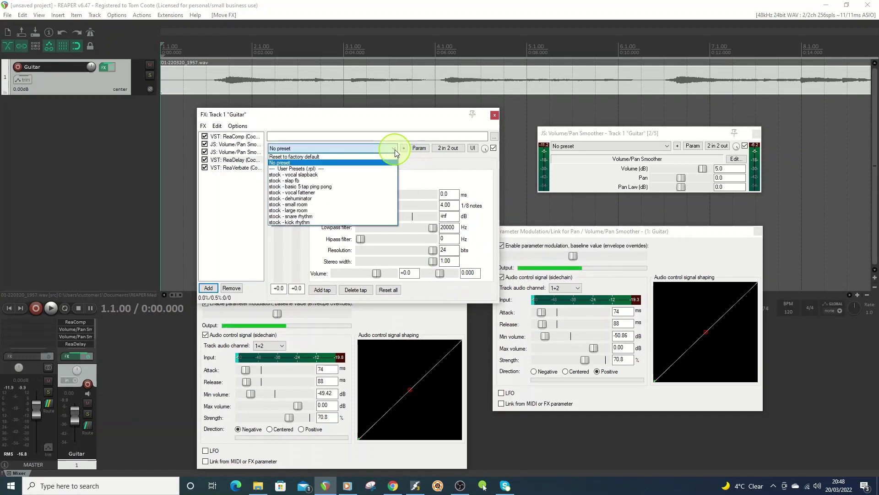
{"action": "left_click", "coordinate": [321, 187]}
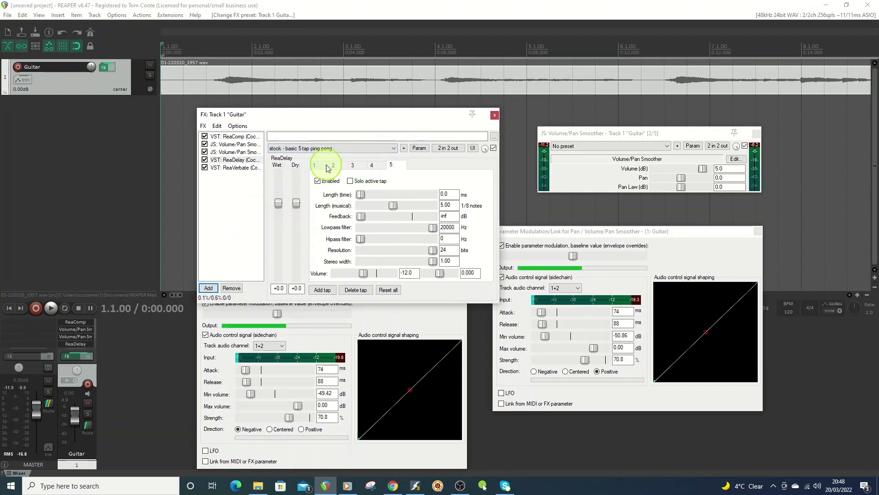
{"action": "left_click", "coordinate": [316, 165]}
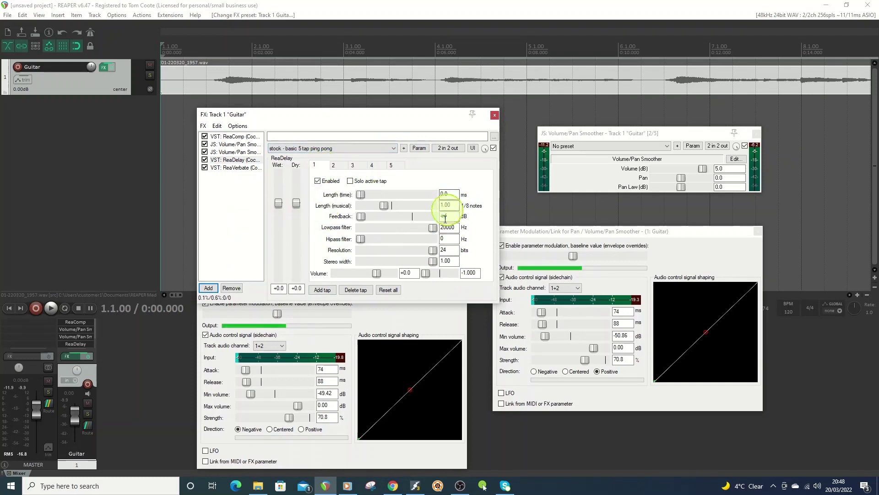
{"action": "left_click", "coordinate": [334, 165]}
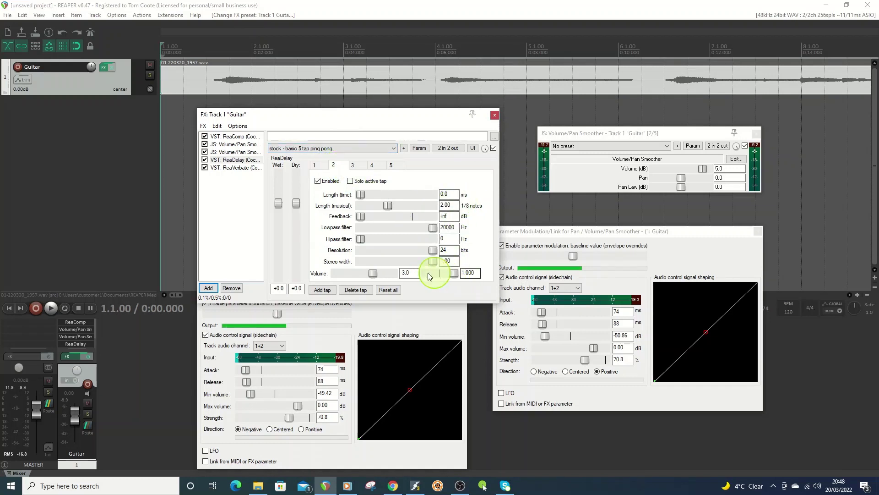
{"action": "left_click", "coordinate": [353, 166]}
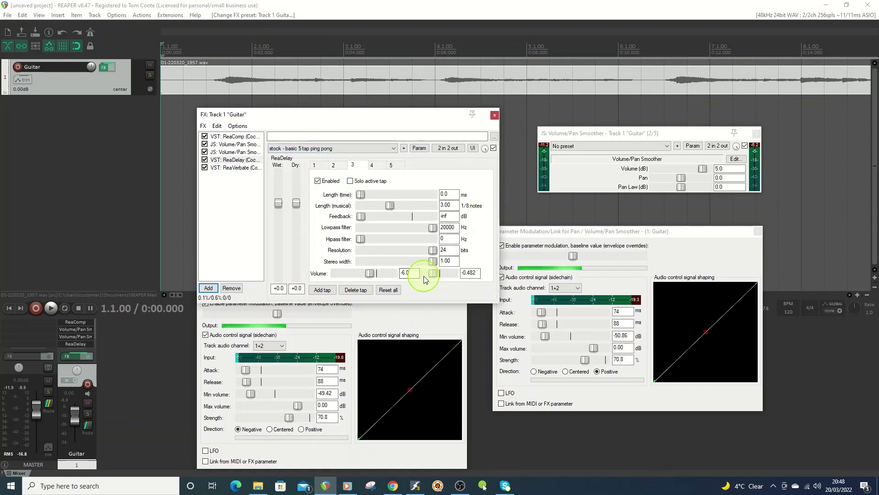
{"action": "left_click", "coordinate": [377, 167]}
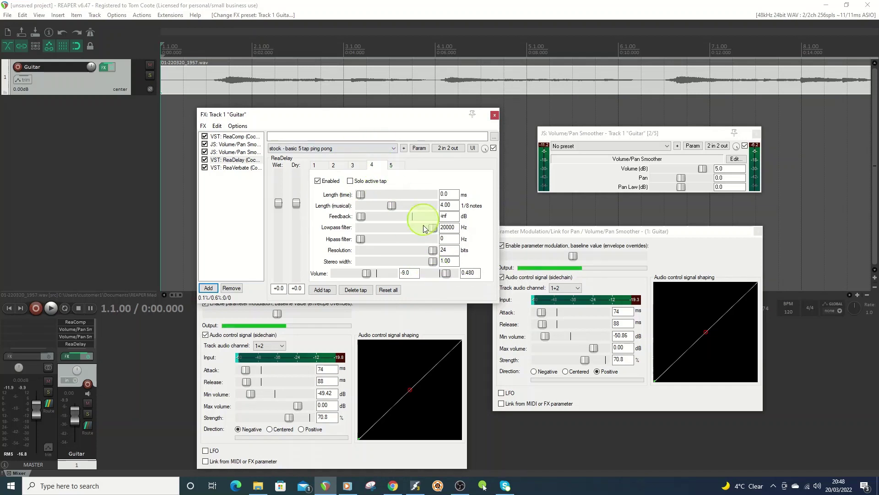
{"action": "left_click", "coordinate": [391, 164]}
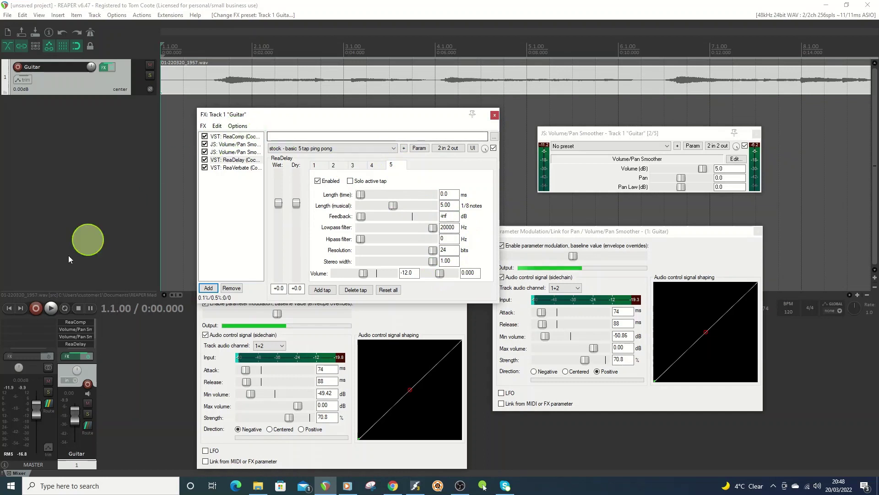
Play the track to hear the ping-pong delay, then stop and return to start.
{"action": "left_click", "coordinate": [51, 308]}
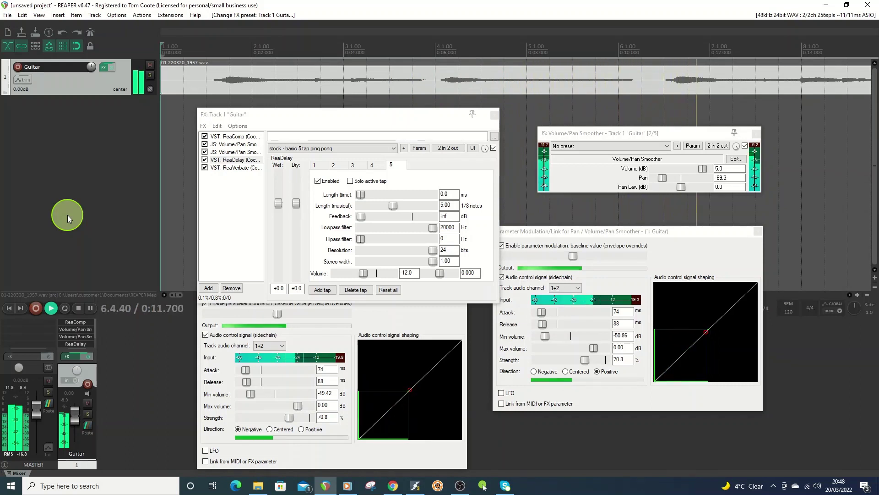
{"action": "left_click", "coordinate": [78, 309]}
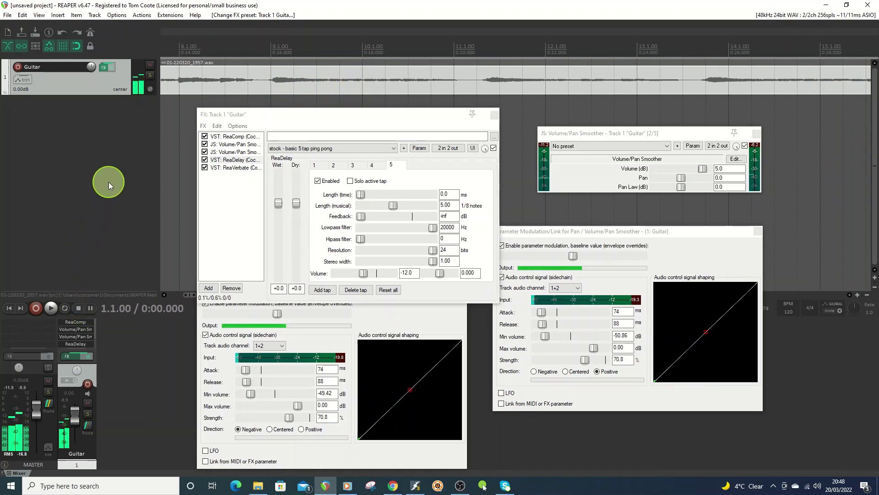
{"action": "left_click", "coordinate": [9, 311]}
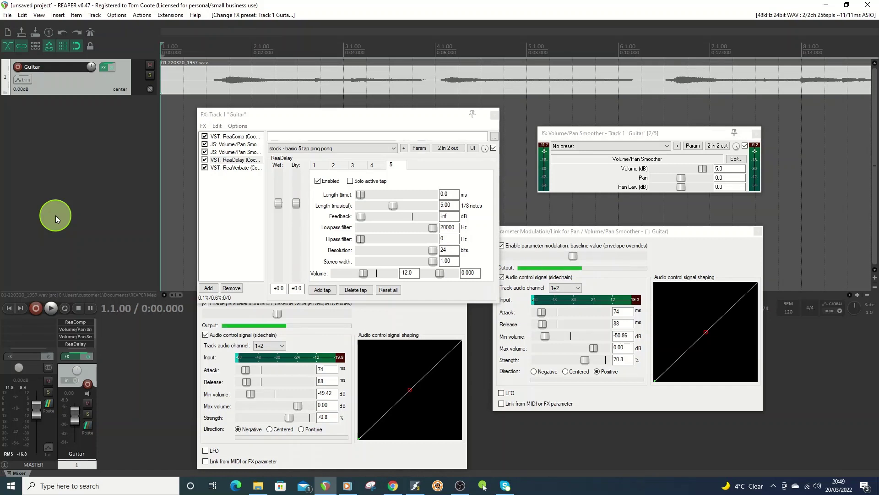
Add ReaPitch to the chain, placed right after the two smoothers.
{"action": "left_click", "coordinate": [208, 288]}
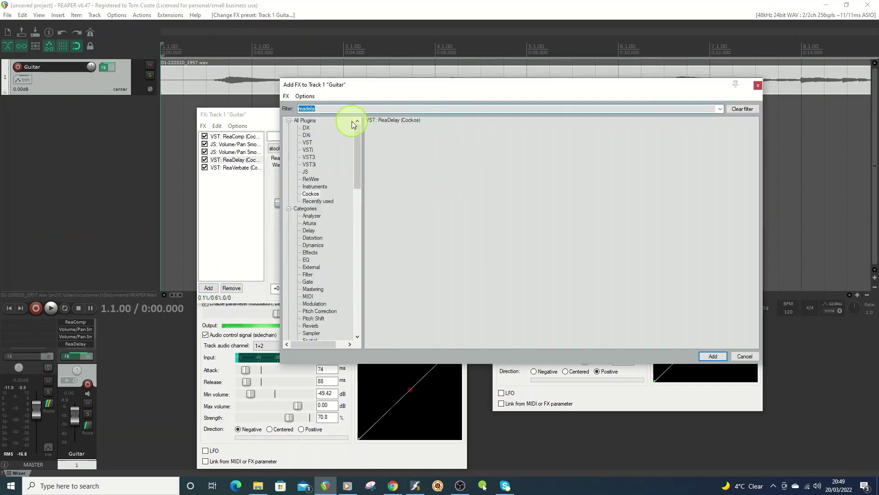
{"action": "type", "text": "pitch"}
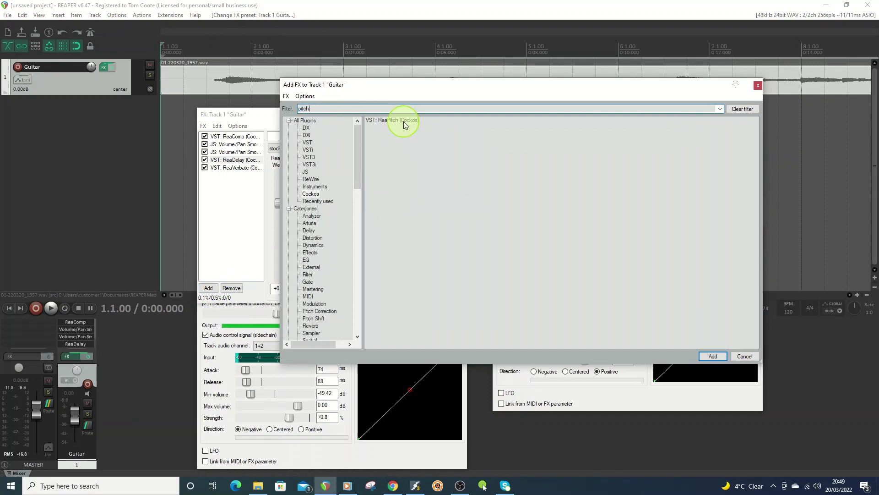
{"action": "double_click", "coordinate": [397, 122]}
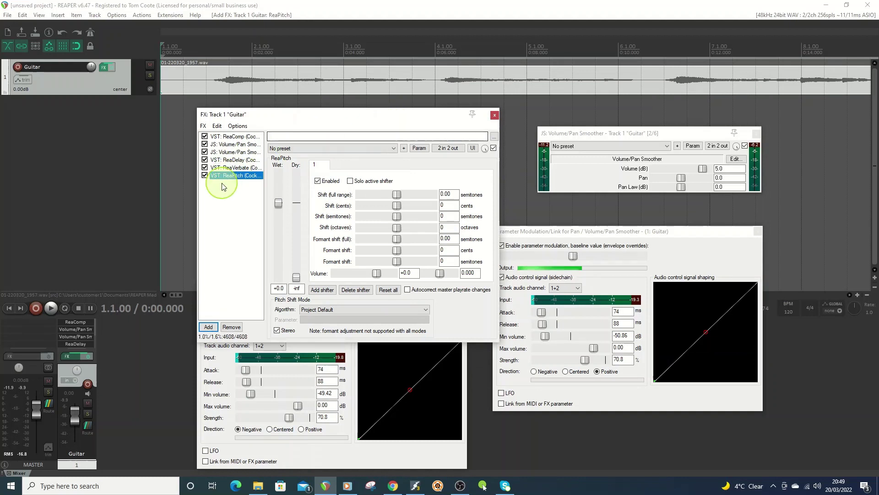
{"action": "left_click_drag", "start_coordinate": [229, 178], "coordinate": [230, 159]}
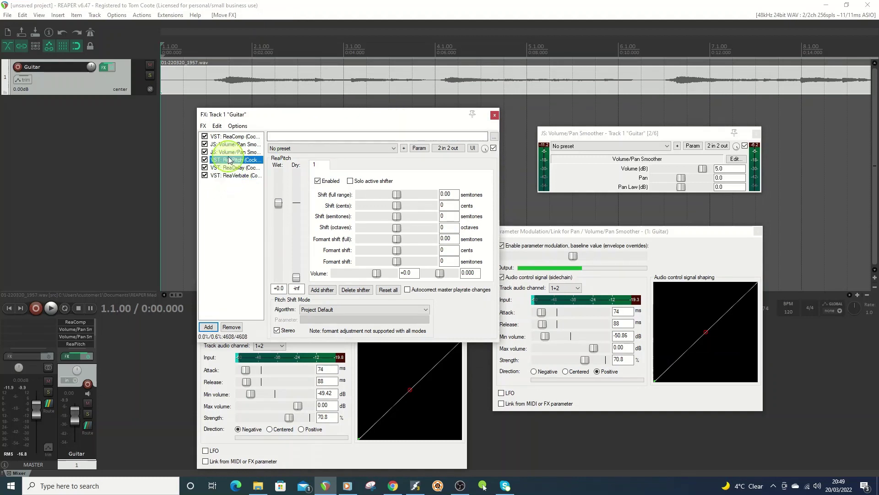
Set the first ReaPitch shifter to +3 cents, panned hard left.
{"action": "left_click", "coordinate": [323, 290]}
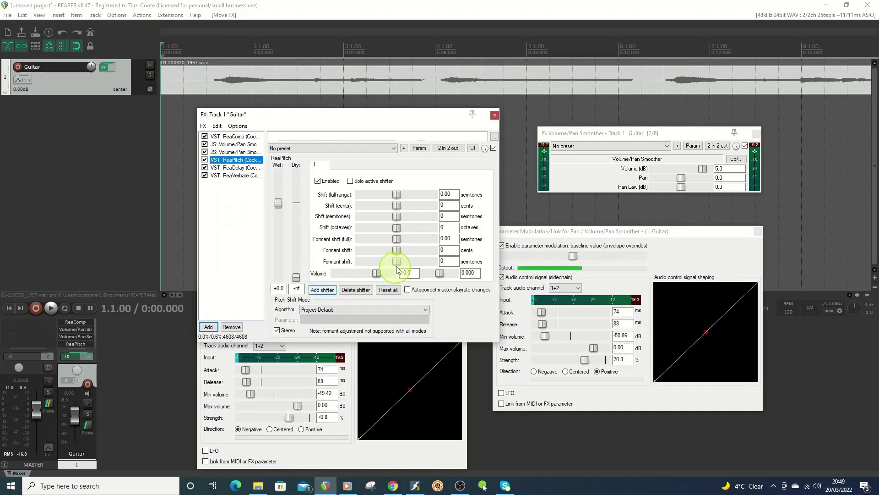
{"action": "left_click", "coordinate": [440, 205]}
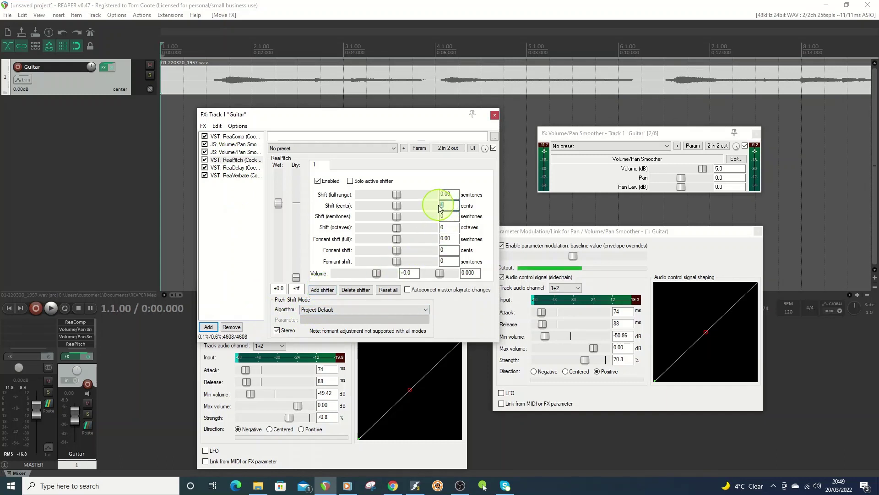
{"action": "type", "text": "3"}
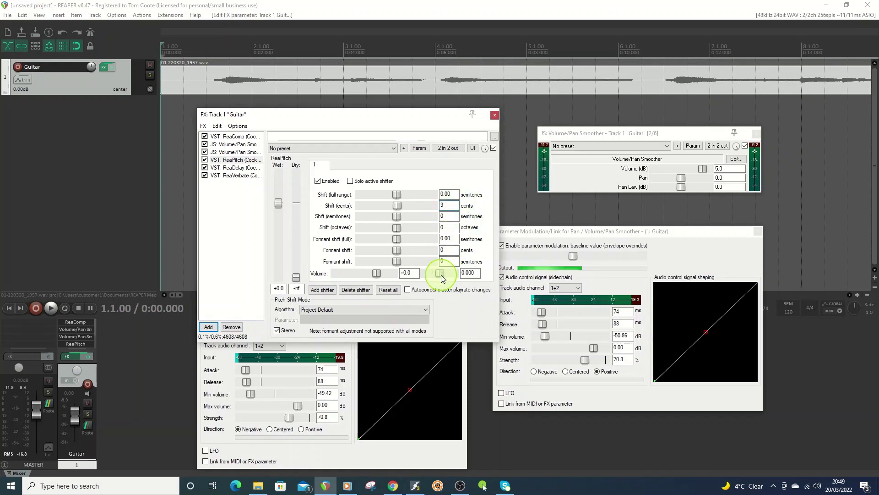
{"action": "left_click_drag", "start_coordinate": [439, 278], "coordinate": [422, 281]}
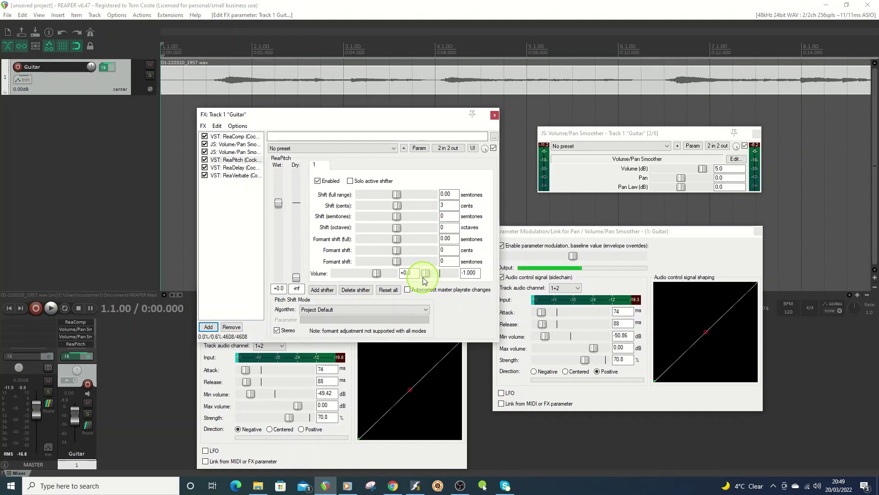
Add a second shifter at -3 cents, panned hard right.
{"action": "left_click", "coordinate": [322, 291]}
{"action": "double_click", "coordinate": [440, 205]}
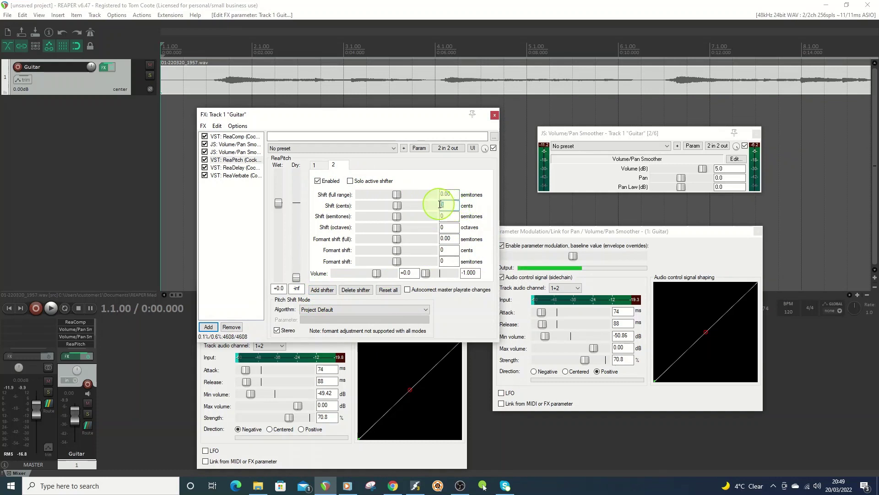
{"action": "type", "text": "-3"}
{"action": "left_click_drag", "start_coordinate": [425, 274], "coordinate": [462, 274]}
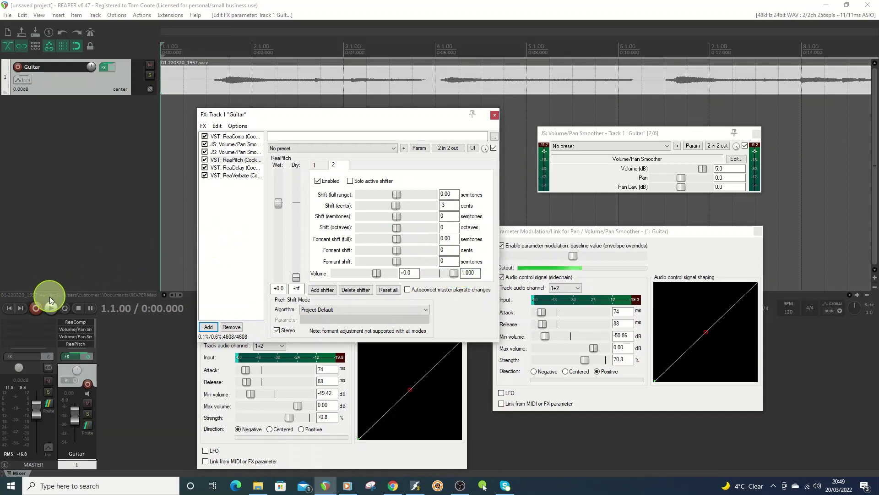
{"action": "left_click", "coordinate": [51, 309]}
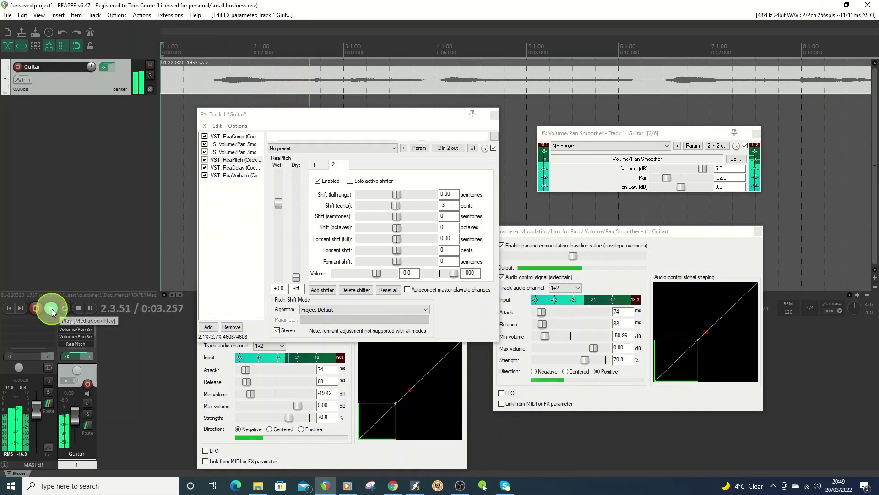
{"action": "left_click", "coordinate": [79, 309]}
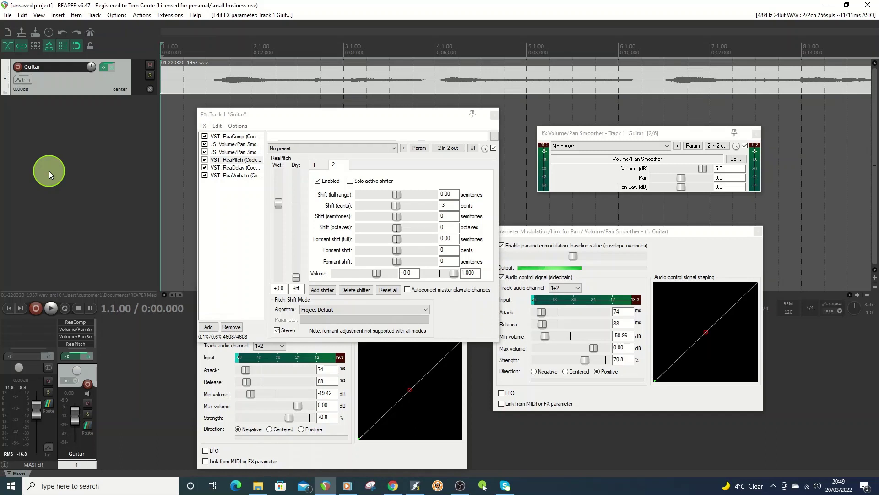
Add ReaEQ (Cockos) to the guitar's effect chain.
{"action": "left_click", "coordinate": [208, 326]}
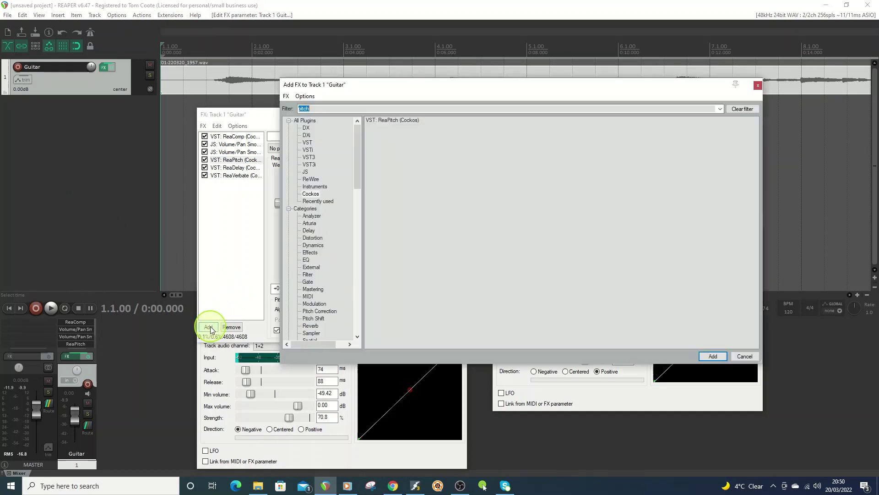
{"action": "left_click_drag", "start_coordinate": [322, 108], "coordinate": [290, 111]}
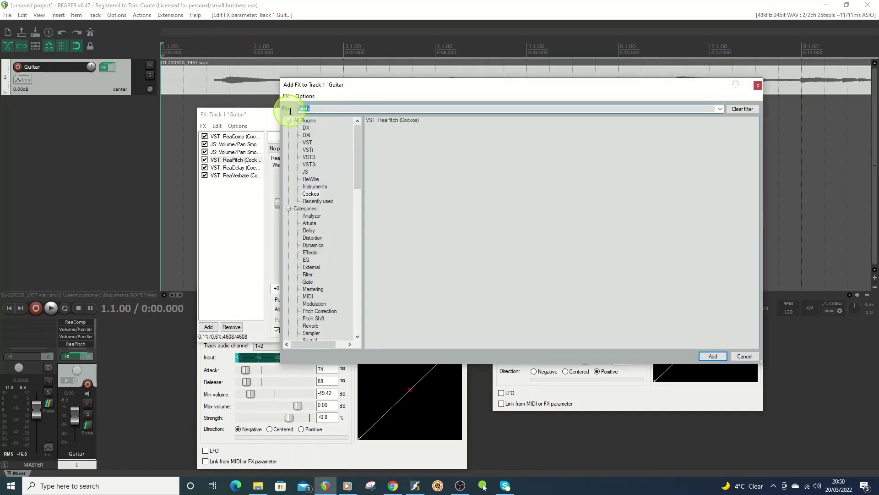
{"action": "type", "text": "reaeq"}
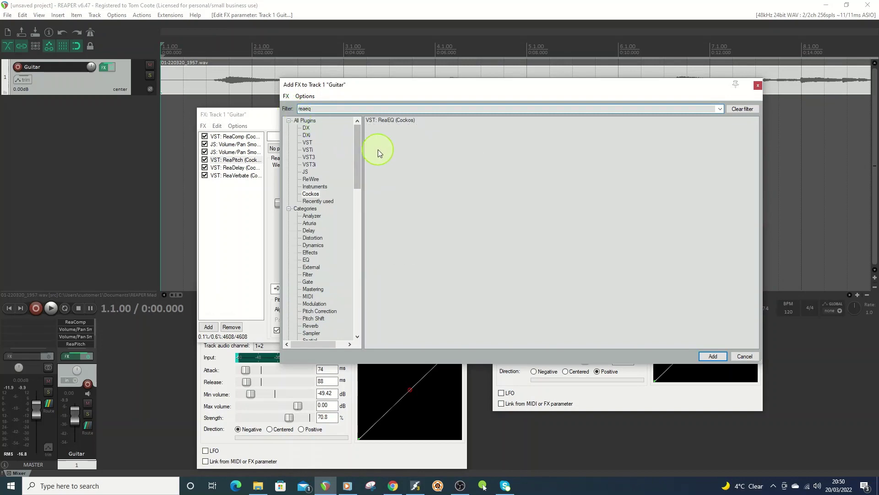
{"action": "double_click", "coordinate": [389, 121]}
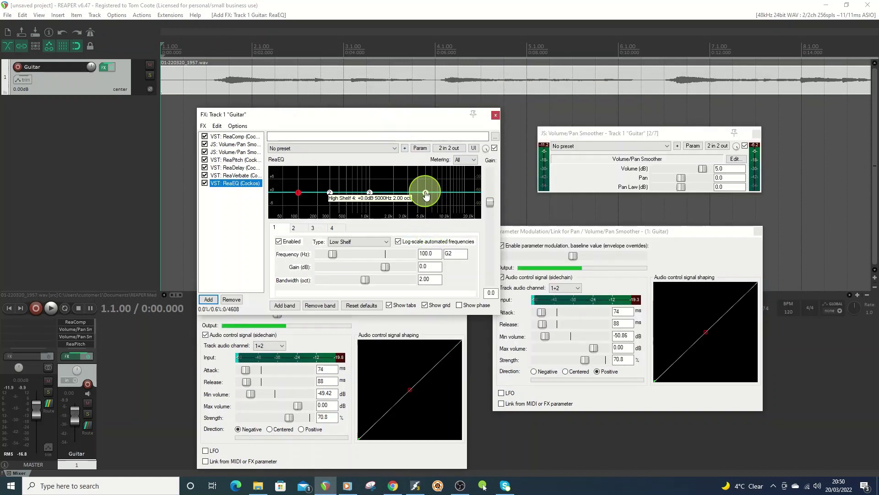
Shape ReaEQ's band 4 high shelf to 10334.5 Hz, -11.1 dB, bandwidth 0.58.
{"action": "left_click_drag", "start_coordinate": [426, 194], "coordinate": [449, 195]}
{"action": "left_click_drag", "start_coordinate": [385, 267], "coordinate": [333, 281]}
{"action": "mouse_move", "coordinate": [450, 202]}
{"action": "left_mouse_down"}
{"action": "mouse_move", "coordinate": [458, 202]}
{"action": "mouse_move", "coordinate": [449, 202]}
{"action": "mouse_move", "coordinate": [451, 218]}
{"action": "left_mouse_up"}
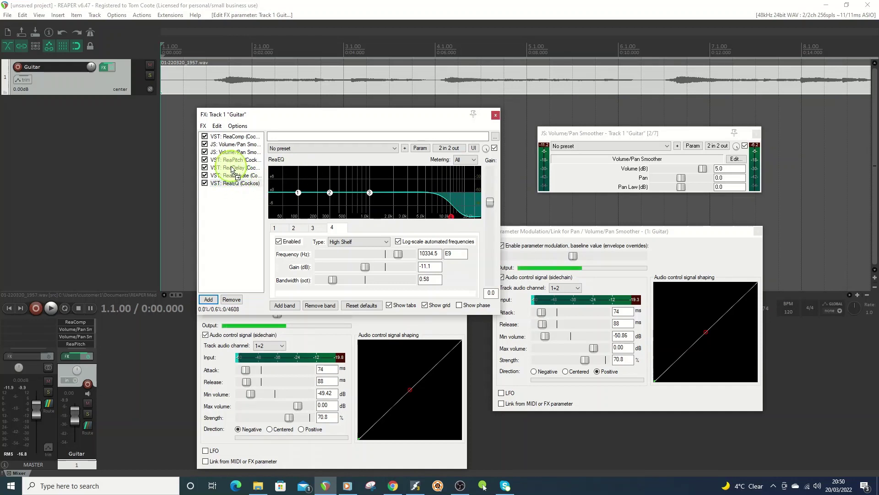
Move ReaEQ ahead of ReaPitch, then play the guitar from the project start.
{"action": "left_click_drag", "start_coordinate": [234, 165], "coordinate": [234, 166]}
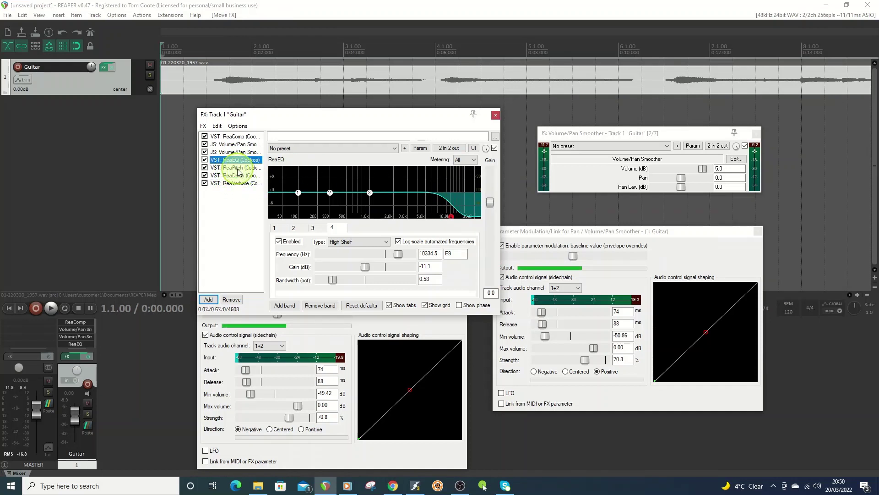
{"action": "left_click", "coordinate": [236, 168]}
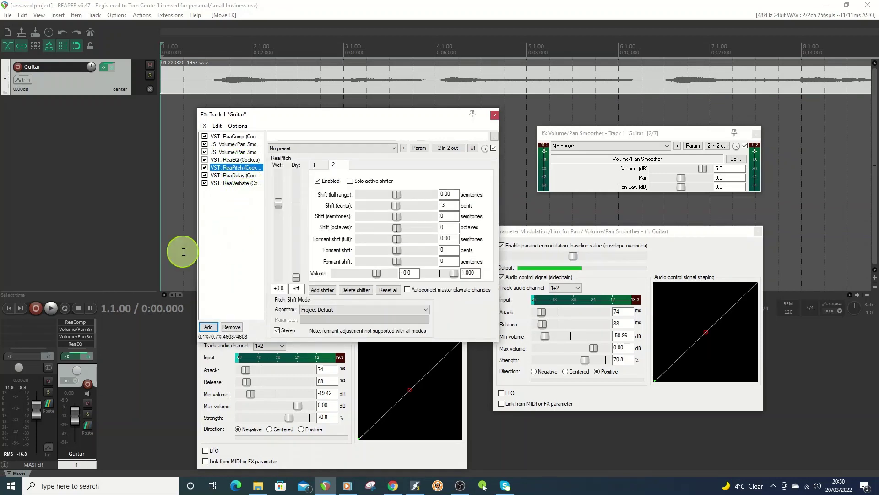
{"action": "left_click", "coordinate": [9, 309]}
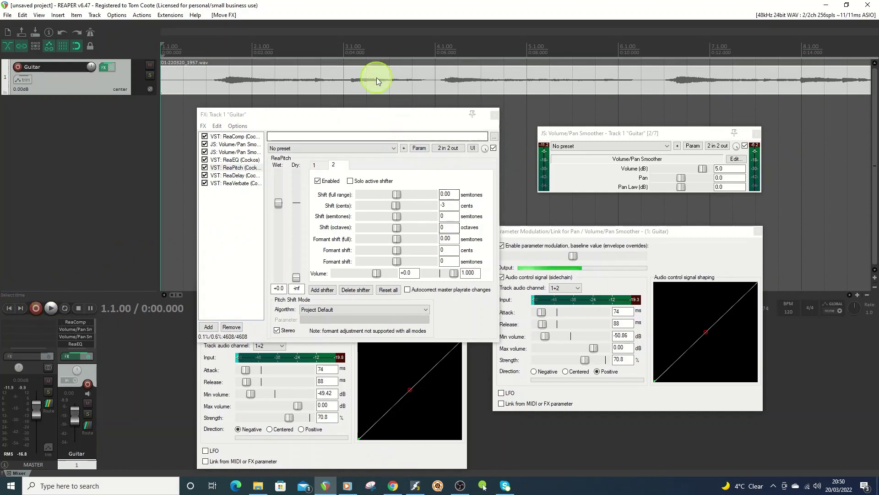
{"action": "left_click_drag", "start_coordinate": [366, 116], "coordinate": [361, 104]}
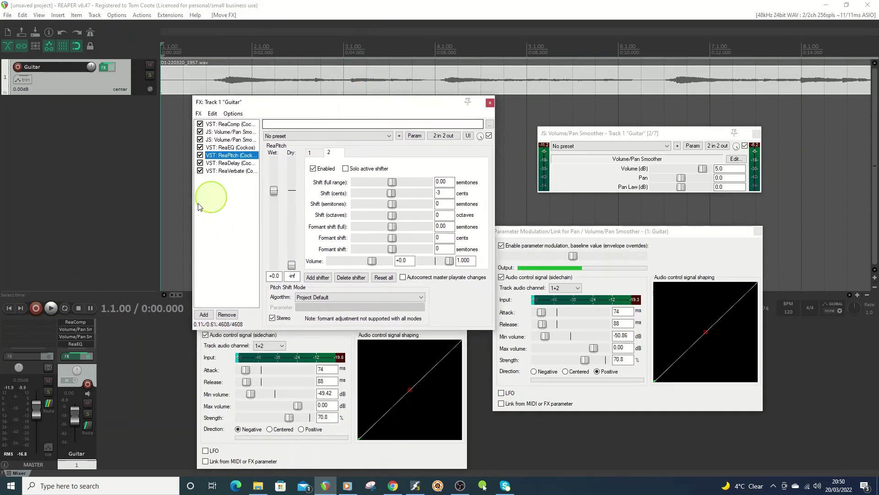
{"action": "left_click", "coordinate": [49, 310]}
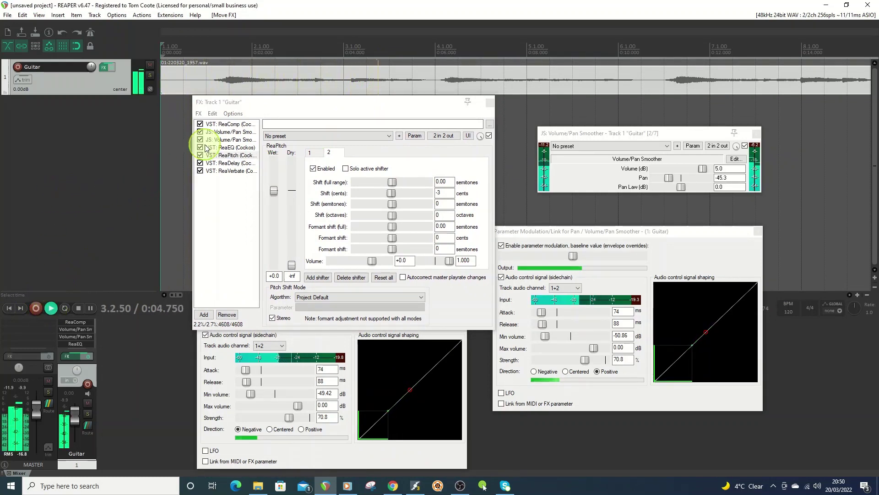
View the second JS Volume/Pan Smoother's parameters while the guitar plays.
{"action": "left_click", "coordinate": [232, 132]}
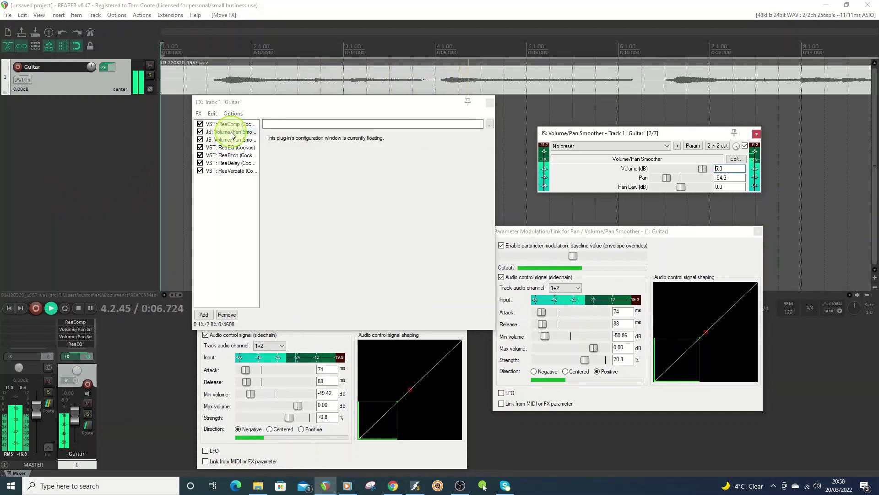
{"action": "left_click", "coordinate": [230, 141]}
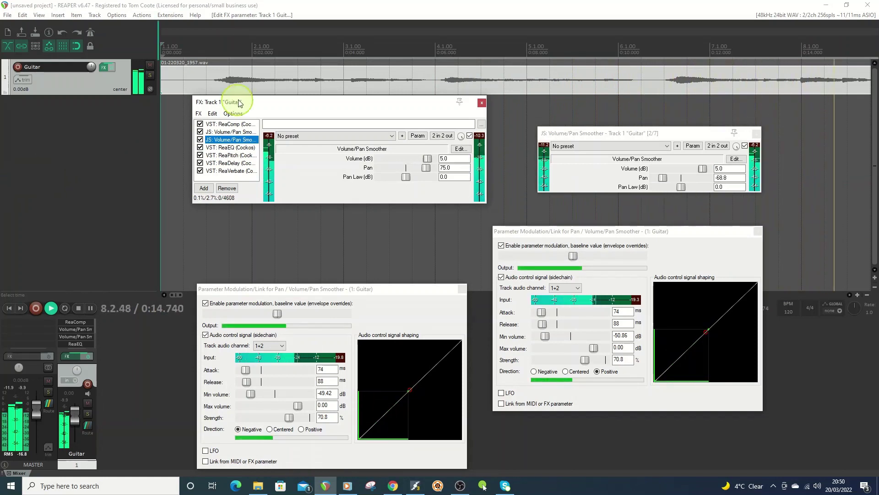
{"action": "left_click_drag", "start_coordinate": [312, 108], "coordinate": [309, 137]}
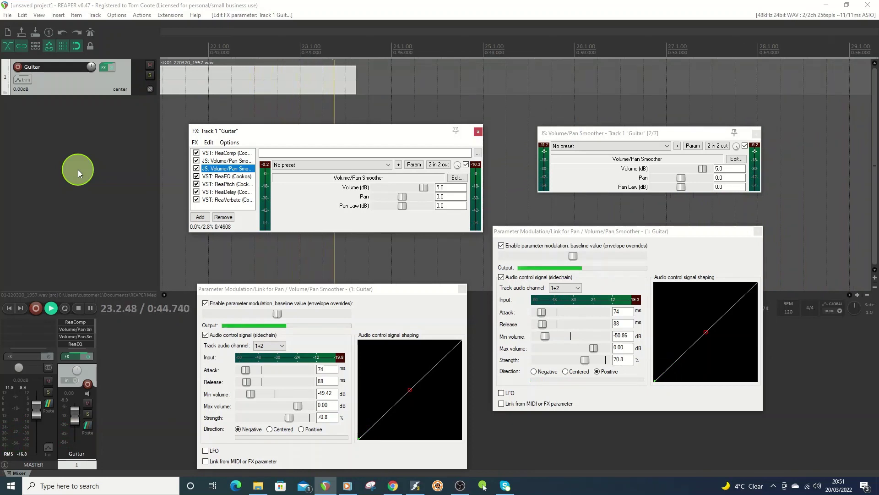
Stop playback, then open Add FX chain and cancel without loading a chain.
{"action": "left_click", "coordinate": [79, 307]}
{"action": "left_click", "coordinate": [194, 142]}
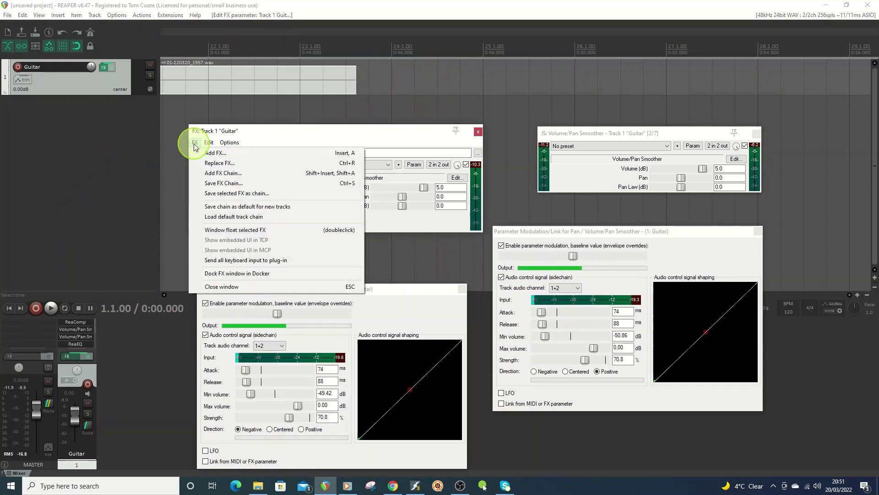
{"action": "left_click", "coordinate": [225, 174]}
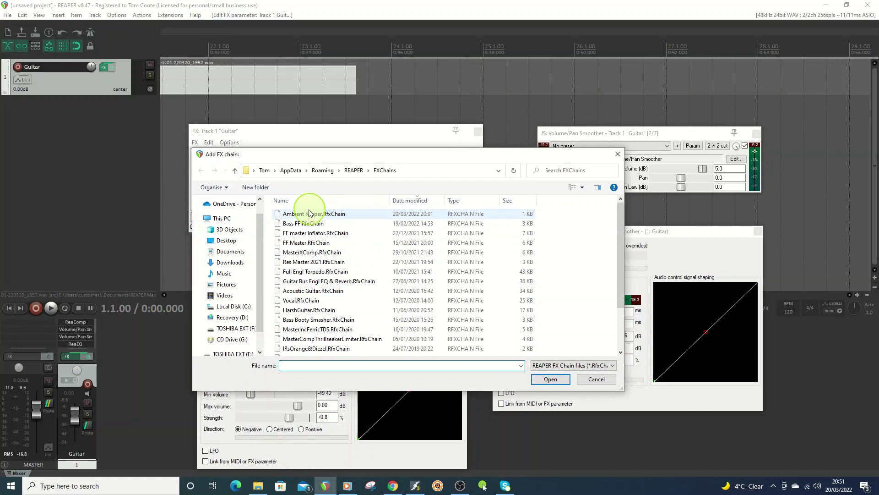
{"action": "left_click", "coordinate": [597, 379]}
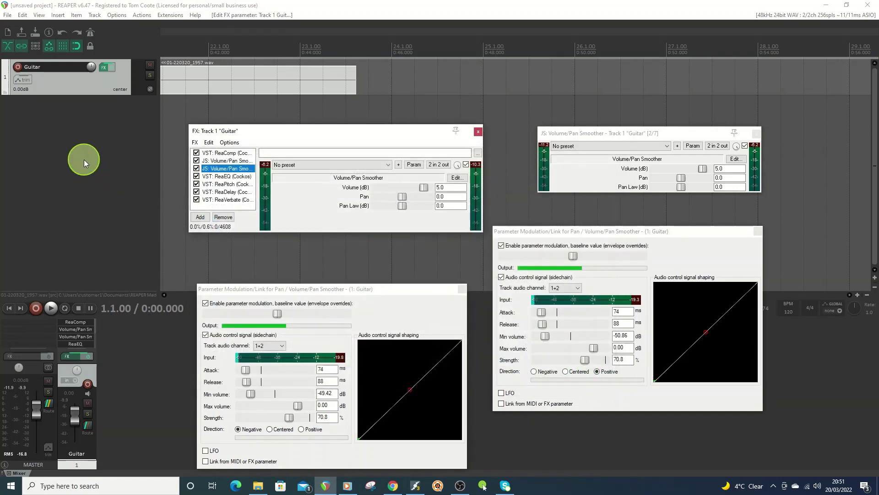